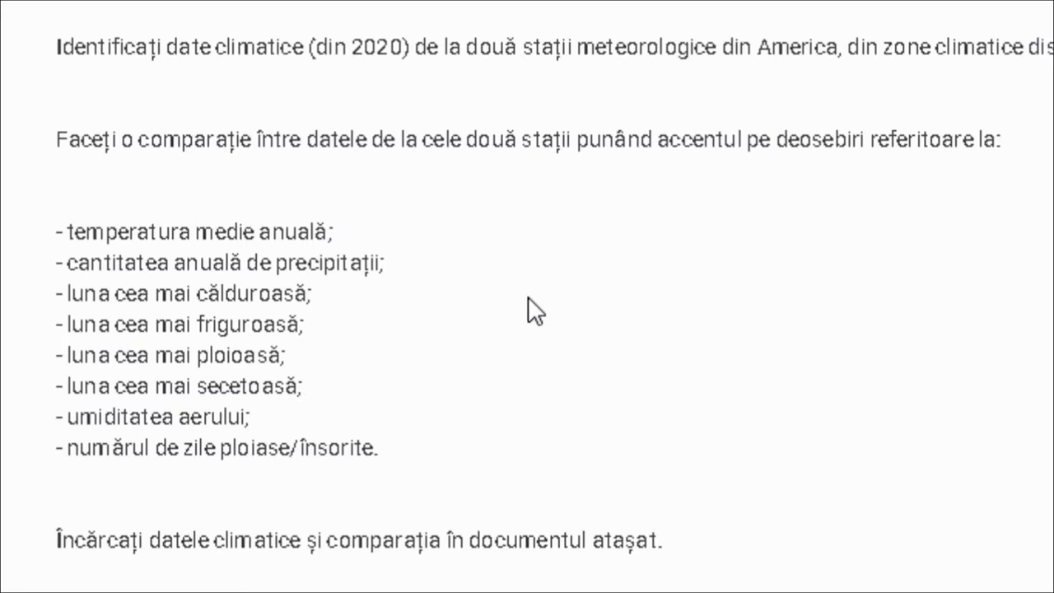
- Read the Clima Americii assignment requirements and open the attached Google document
scroll(528, 297, "down", 3)
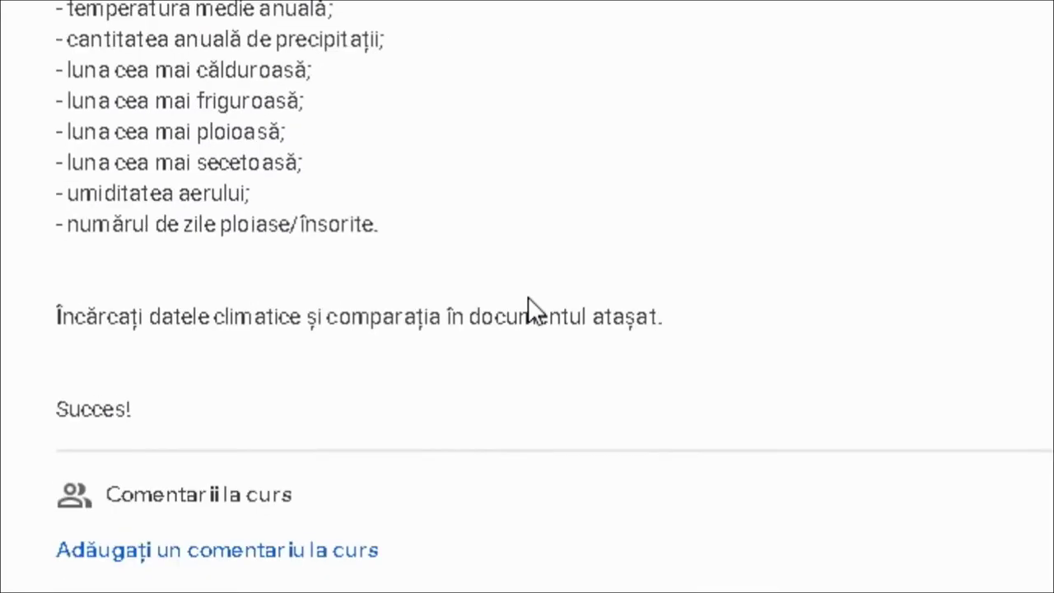
scroll(528, 305, "up", 1)
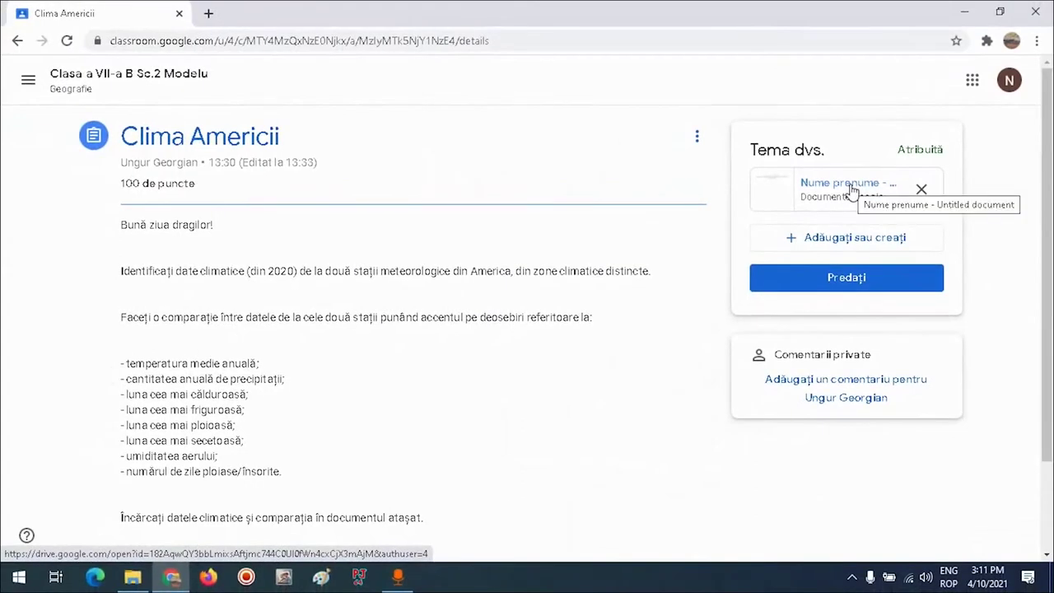
left_click(852, 191)
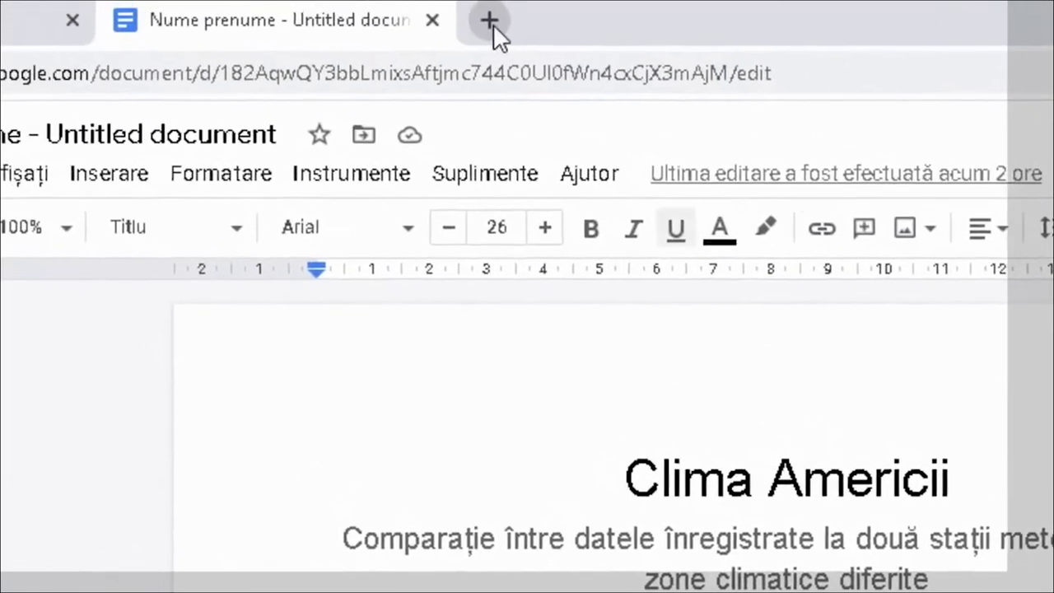
- Open the climate-data.org website in a new browser tab
left_click(491, 22)
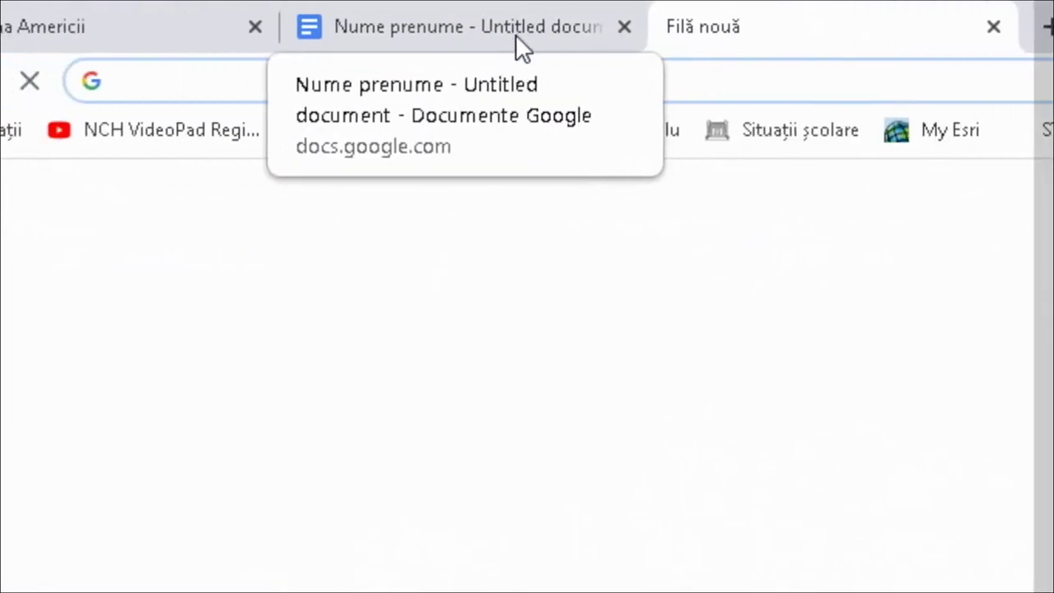
type("c")
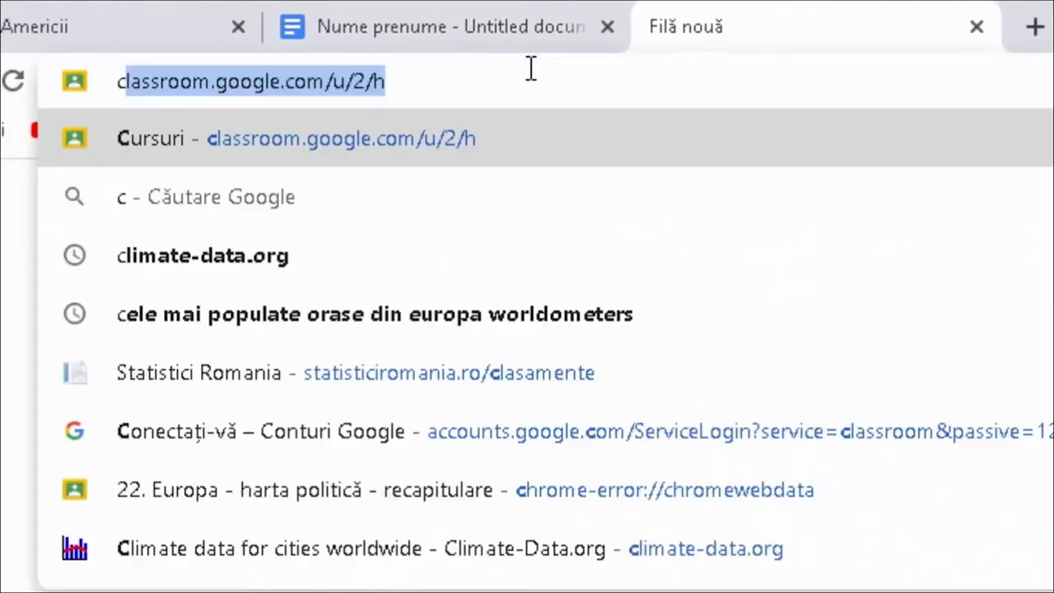
type("limate")
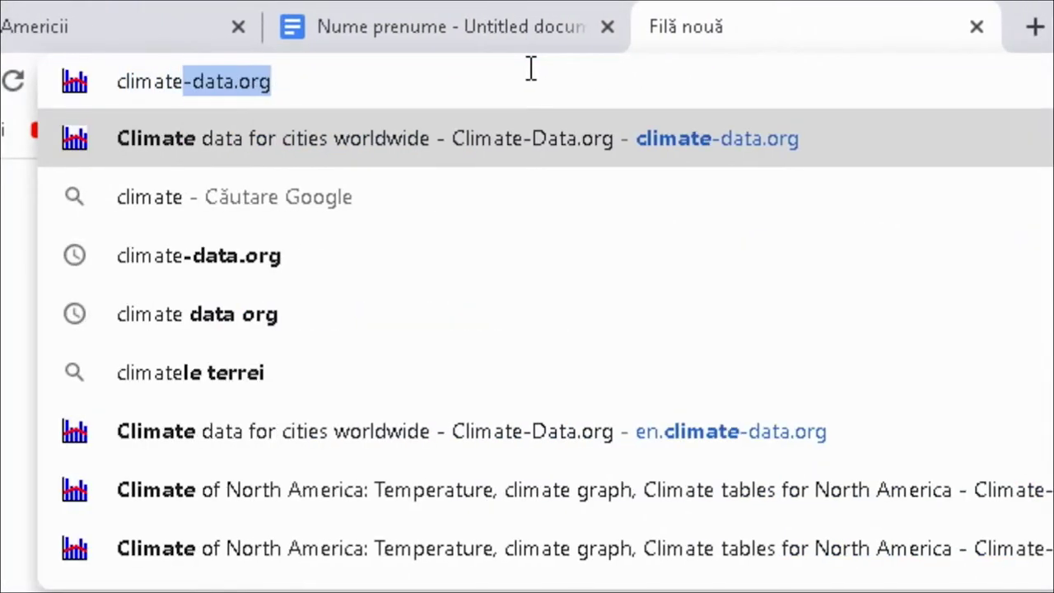
type("-")
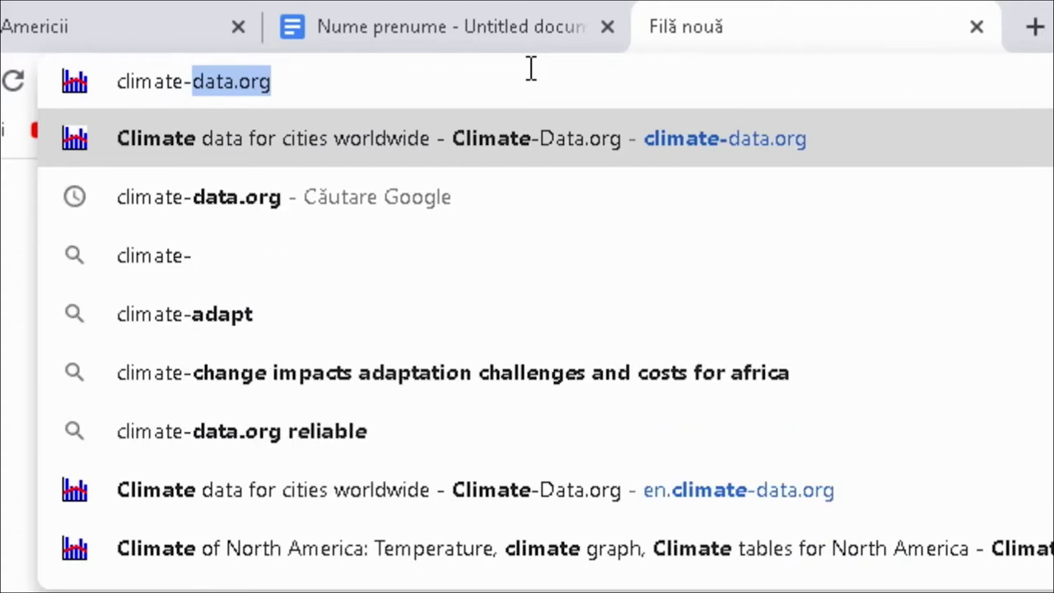
type("dat")
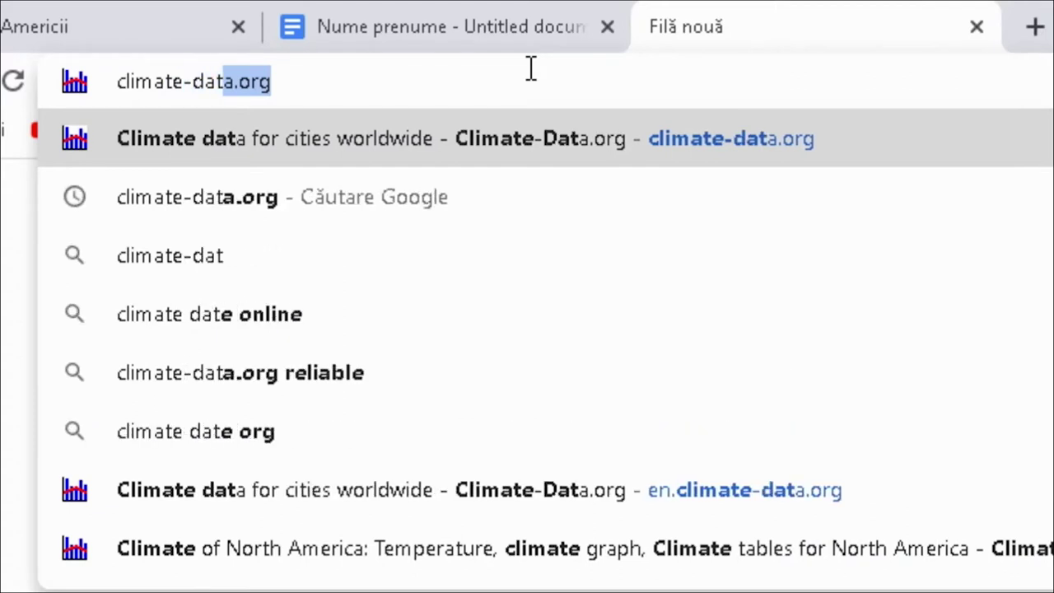
type("a.org")
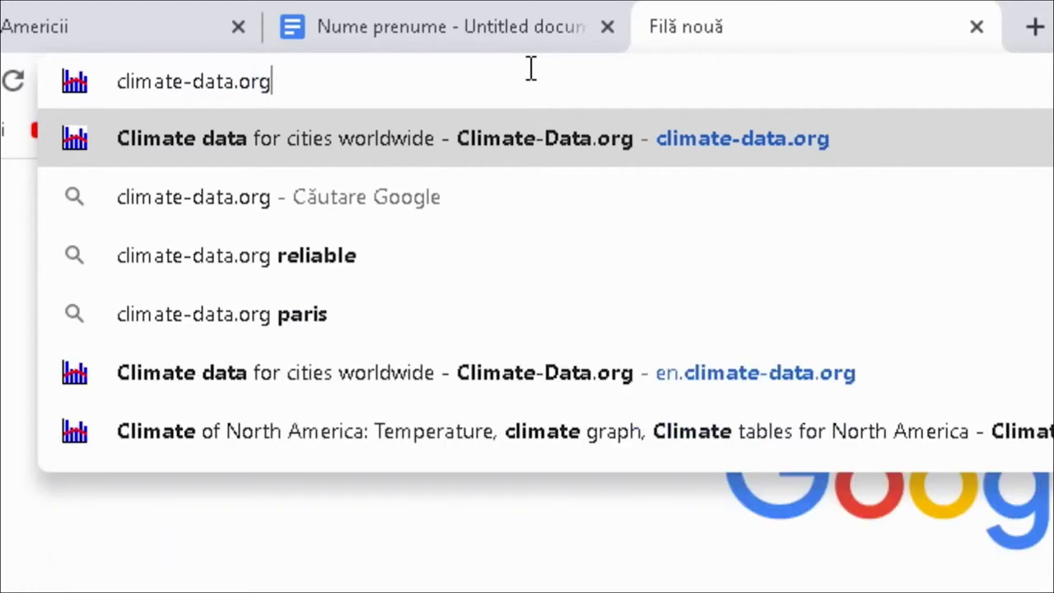
key("Return")
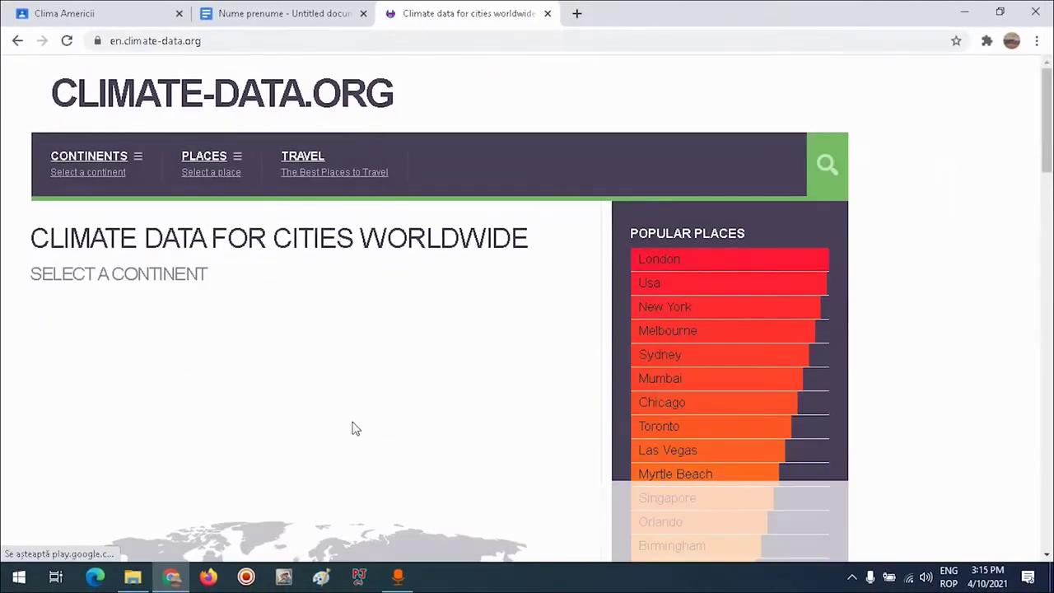
- Translate the climate-data.org home page into Romanian and open North America from the world map
right_click(299, 333)
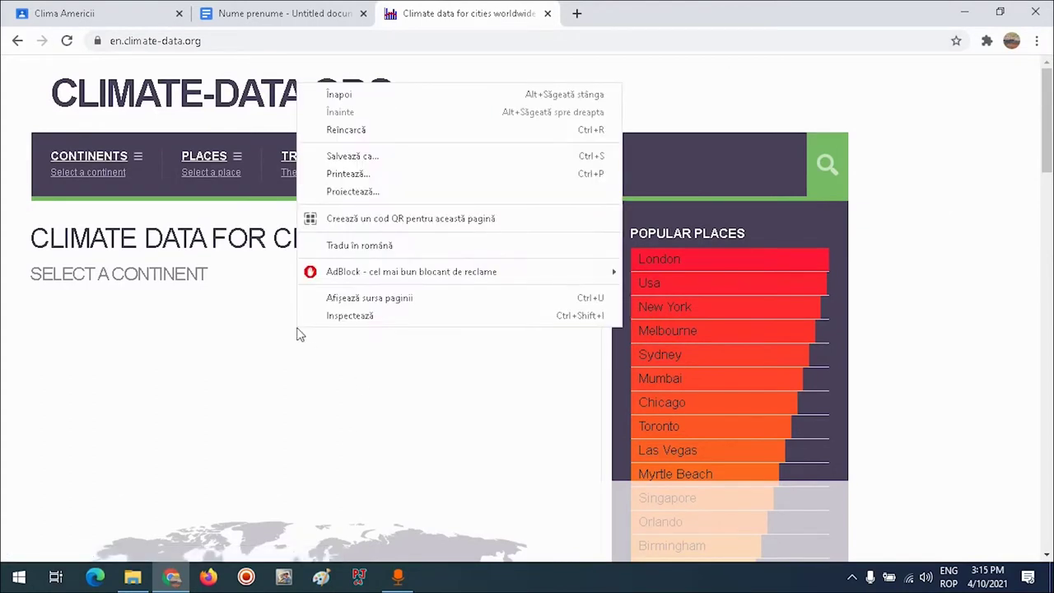
left_click(388, 250)
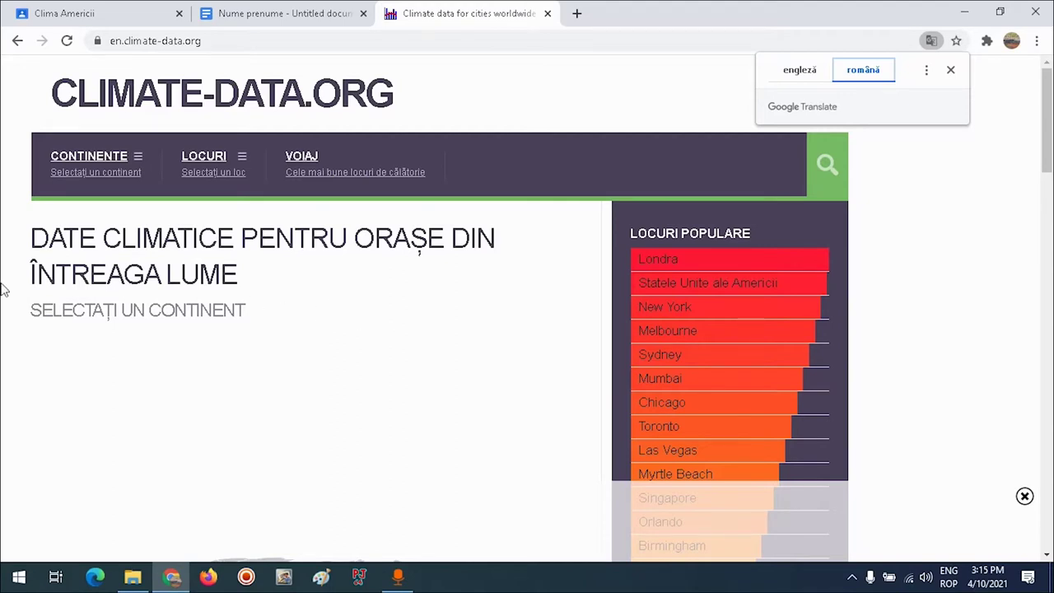
scroll(4, 292, "down", 2)
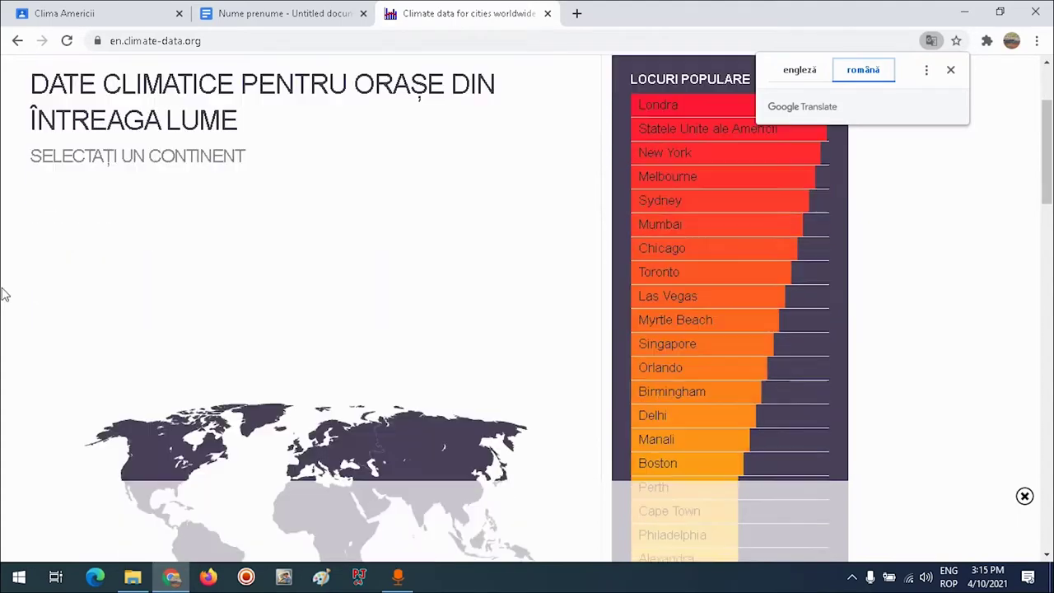
scroll(4, 295, "up", 2)
scroll(4, 295, "down", 5)
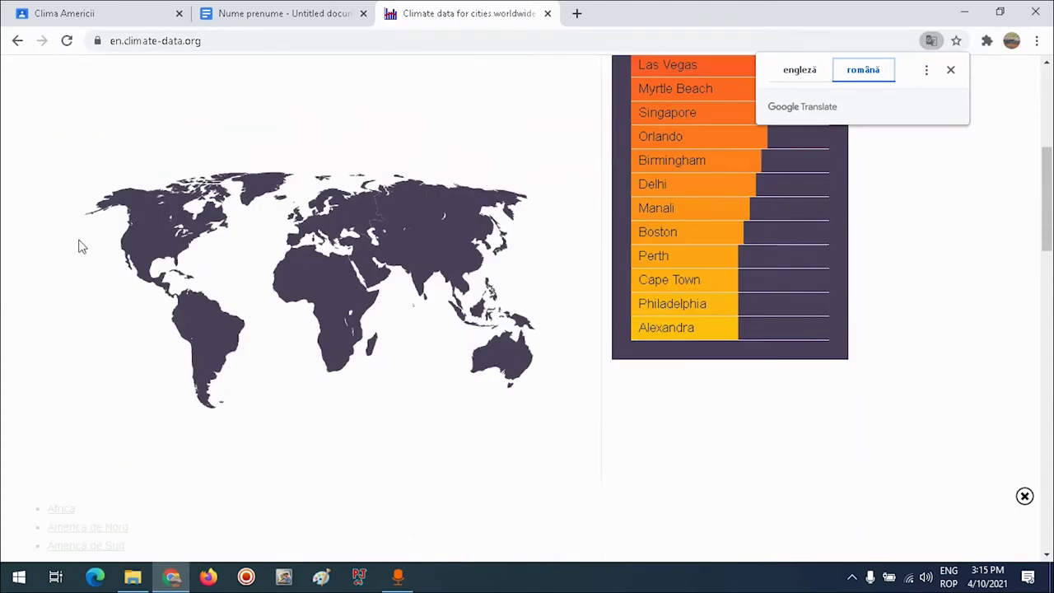
left_click(173, 248)
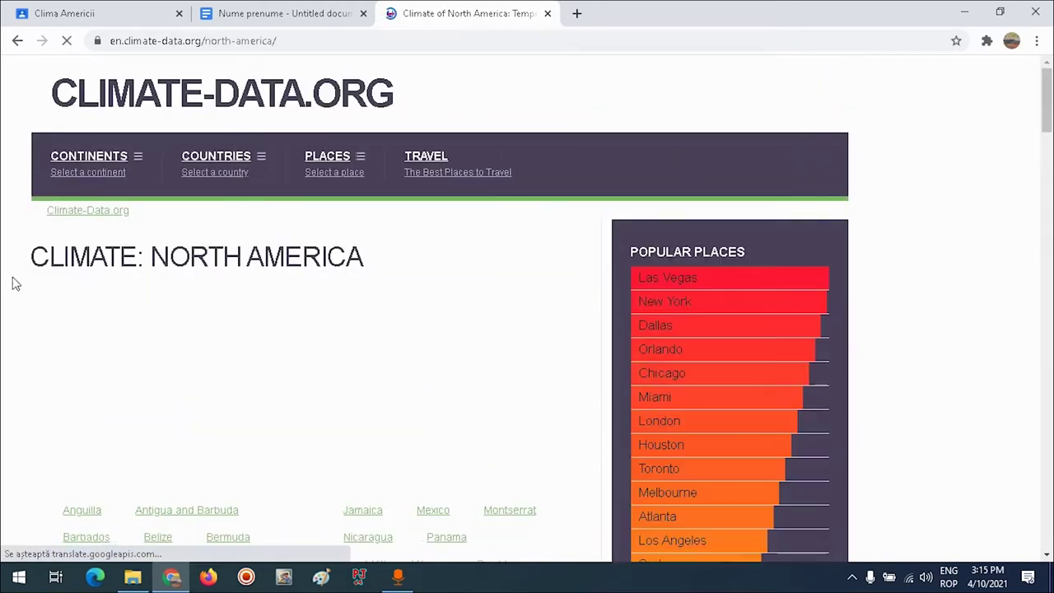
- Translate the North America page into Romanian and open Toronto from the Dfb examples in the classifications table
scroll(4, 280, "down", 3)
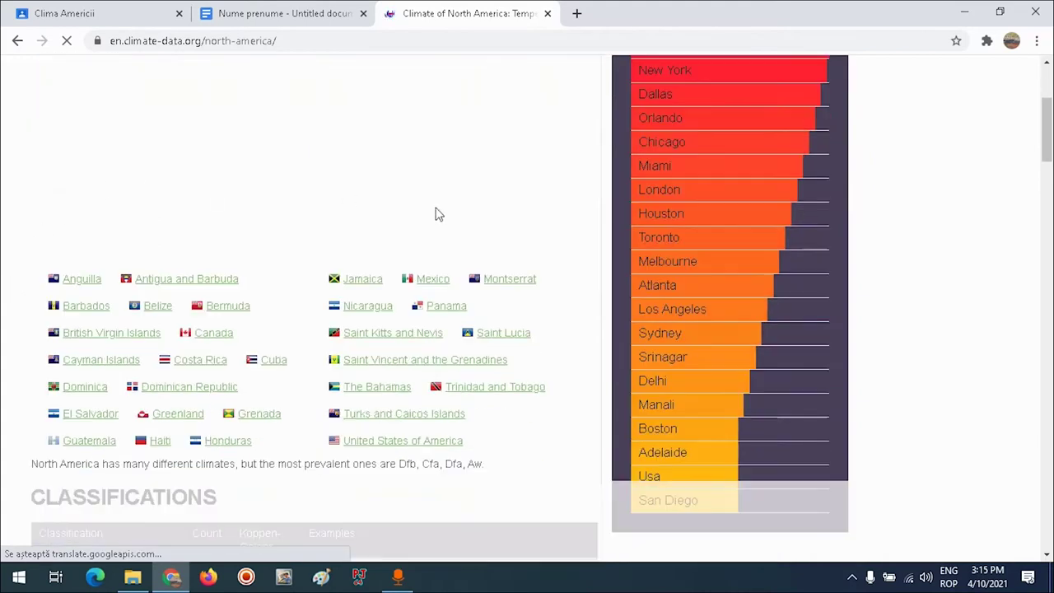
scroll(9, 301, "down", 3)
scroll(12, 301, "down", 1)
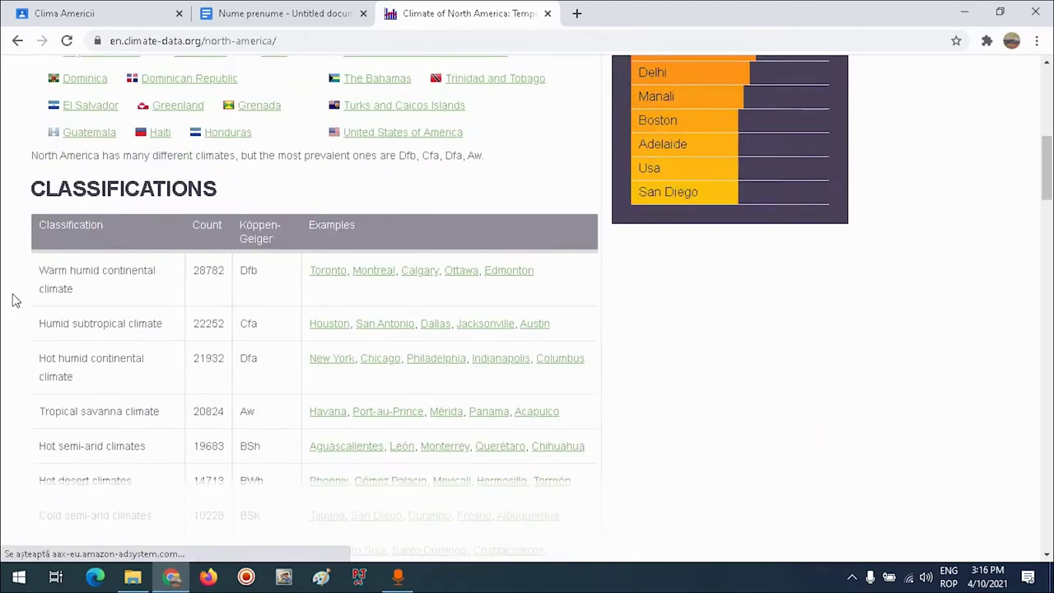
right_click(130, 292)
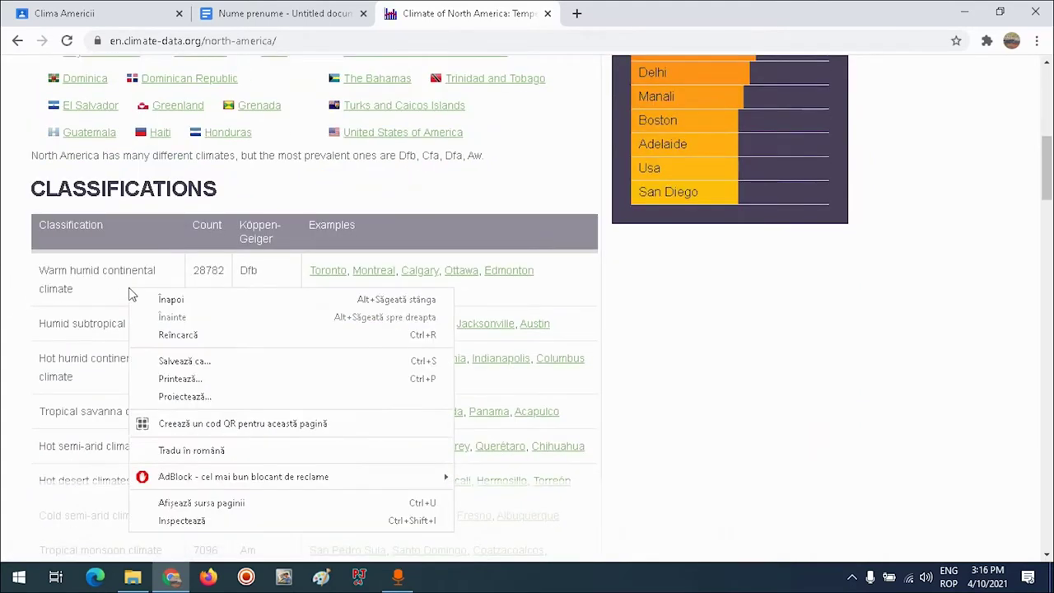
left_click(170, 450)
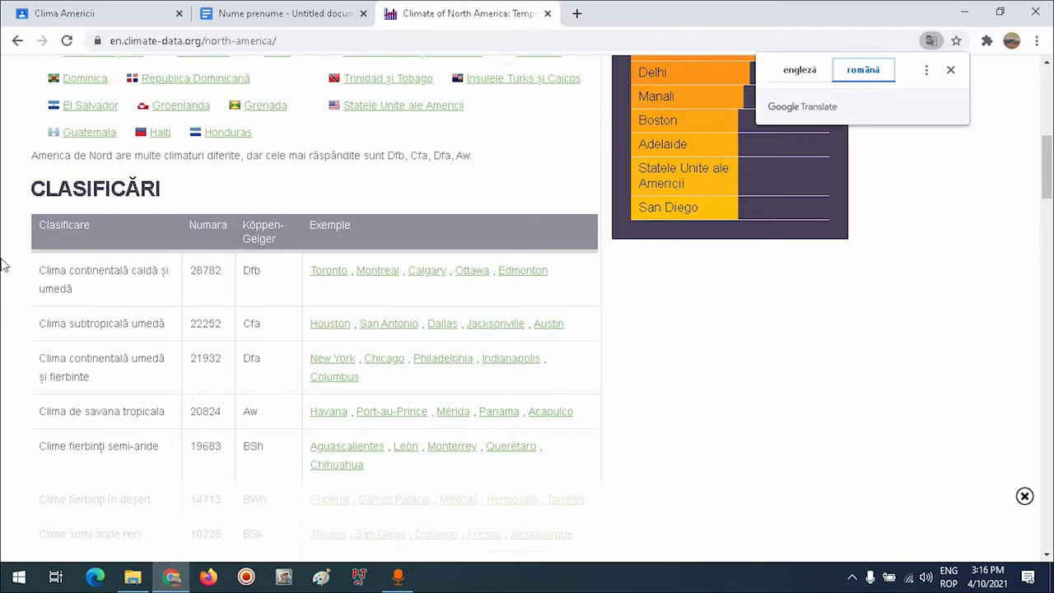
scroll(4, 263, "down", 1)
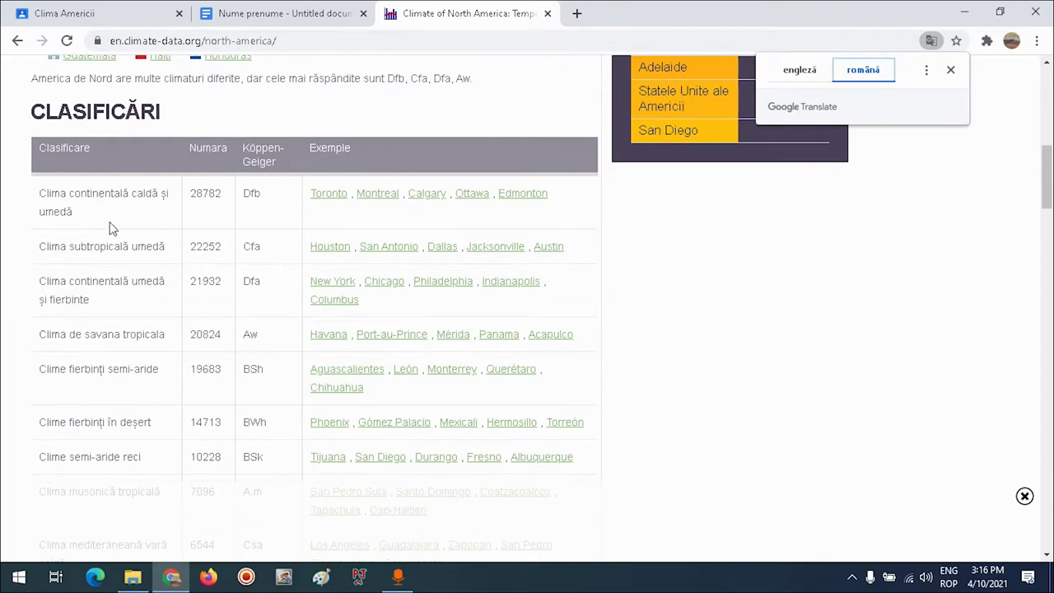
left_click(330, 199)
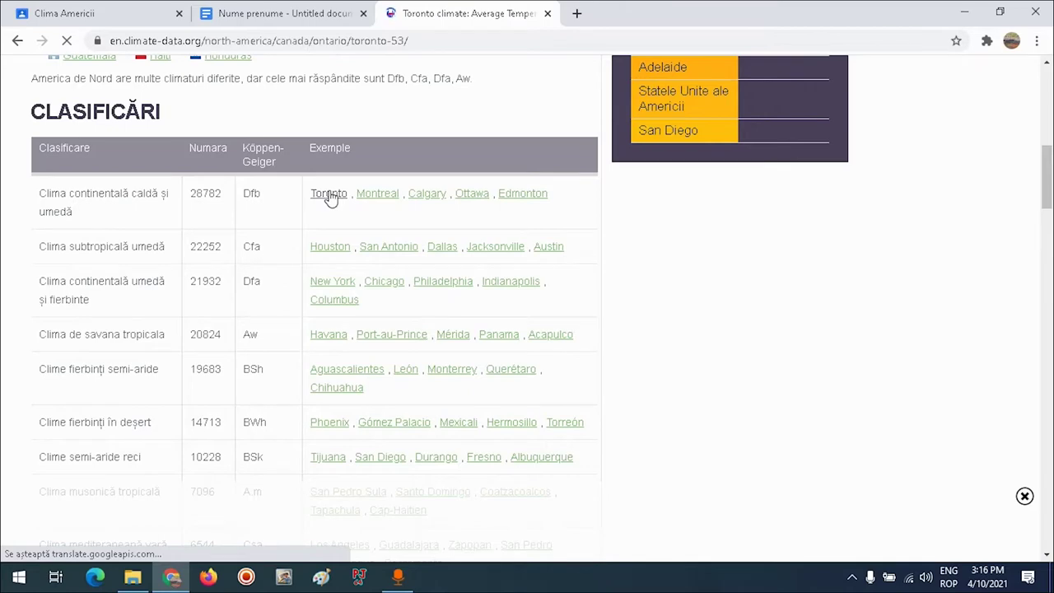
- Translate the Toronto climate page into Romanian
scroll(359, 259, "down", 2)
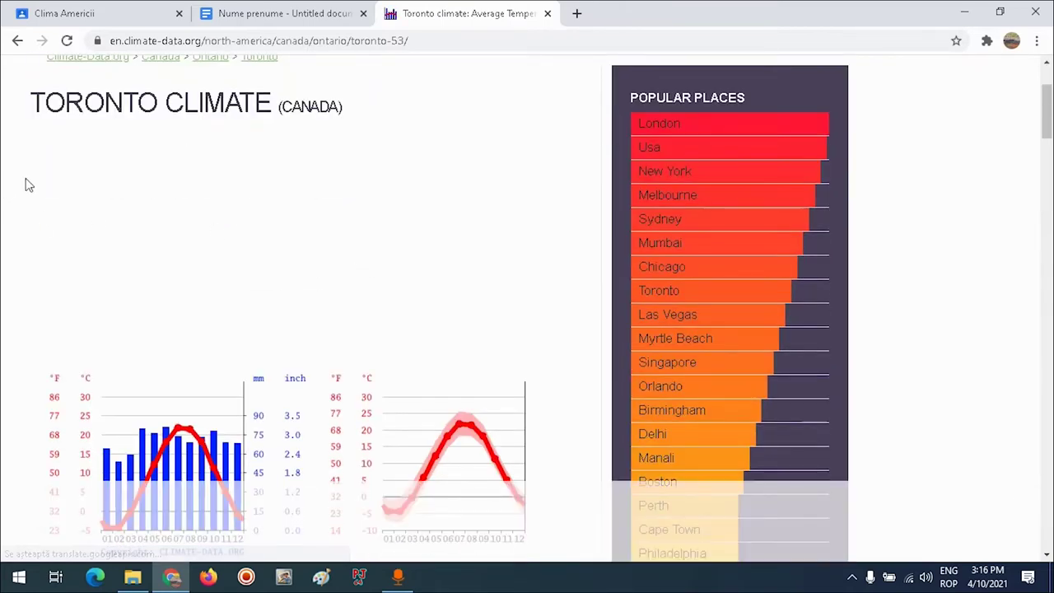
scroll(30, 183, "down", 1)
scroll(32, 180, "down", 2)
scroll(9, 165, "down", 2)
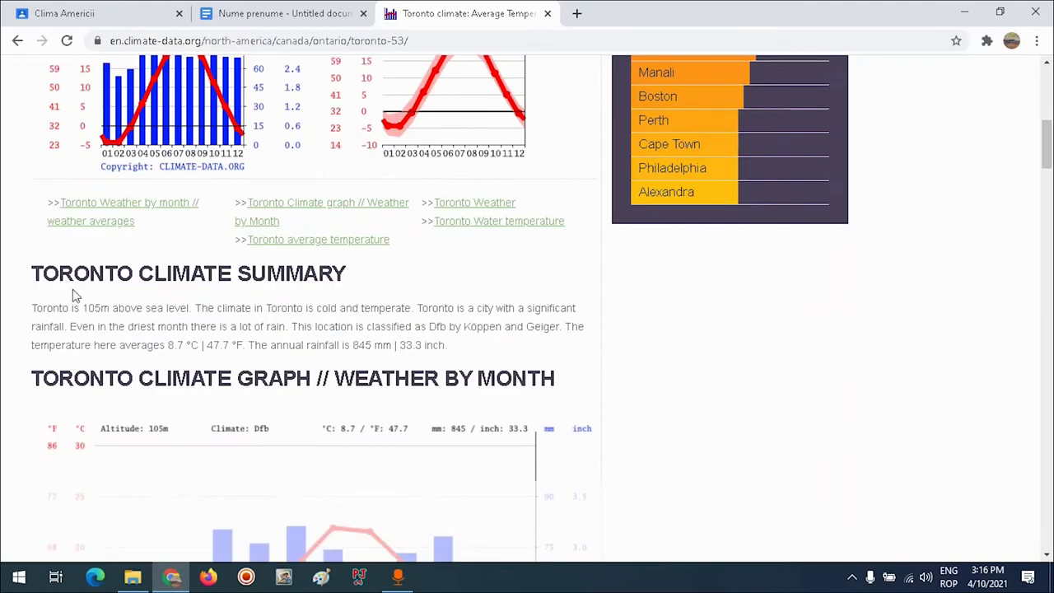
right_click(99, 306)
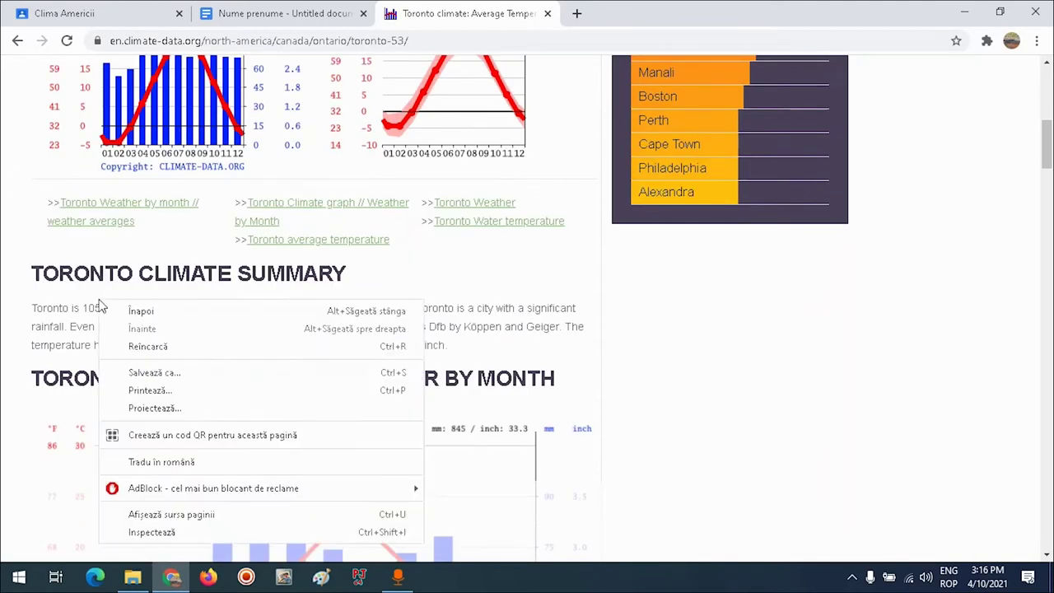
left_click(148, 463)
- Examine Toronto's climate summary and monthly climate graph, and copy the graph image
scroll(5, 282, "down", 1)
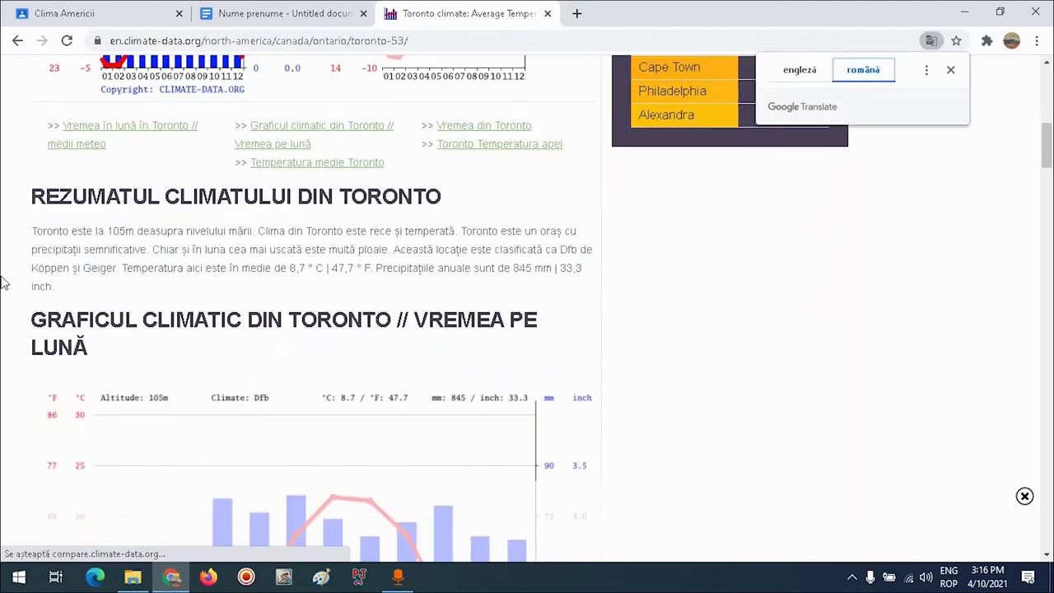
scroll(224, 239, "down", 1)
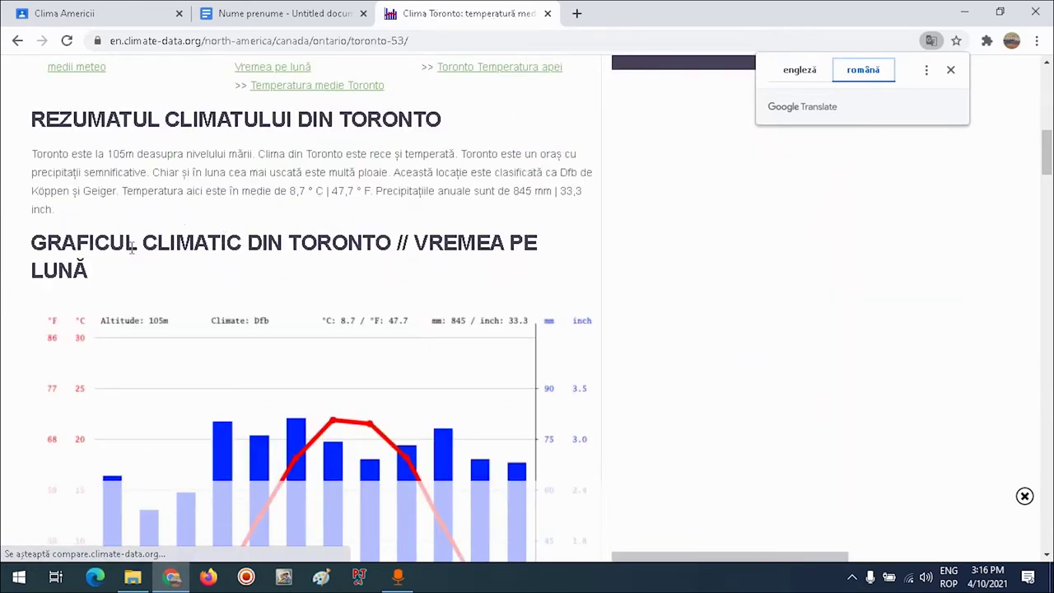
scroll(98, 240, "down", 2)
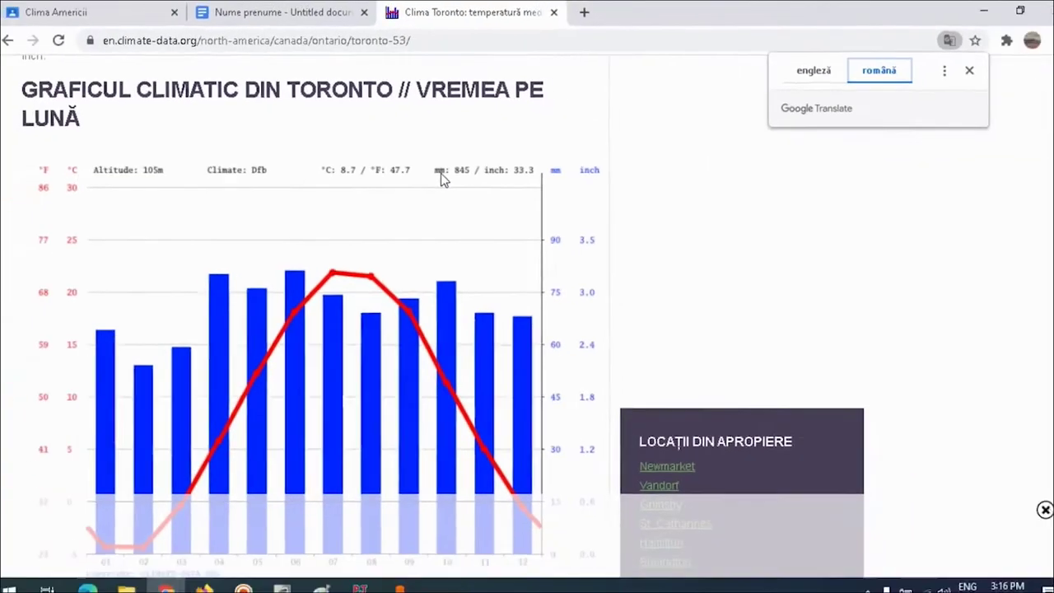
scroll(528, 296, "down", 2)
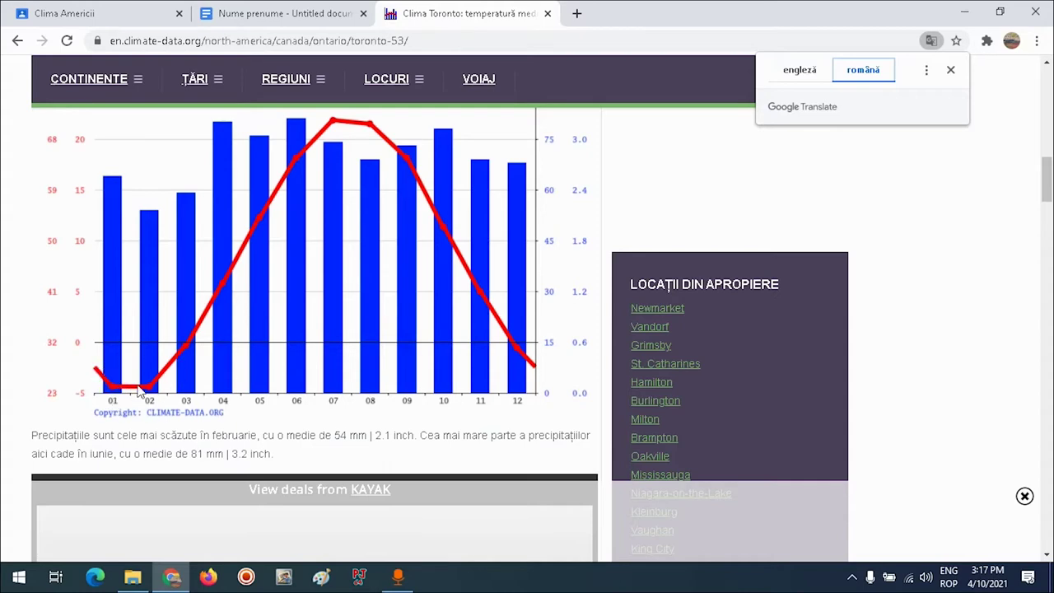
scroll(103, 394, "up", 2)
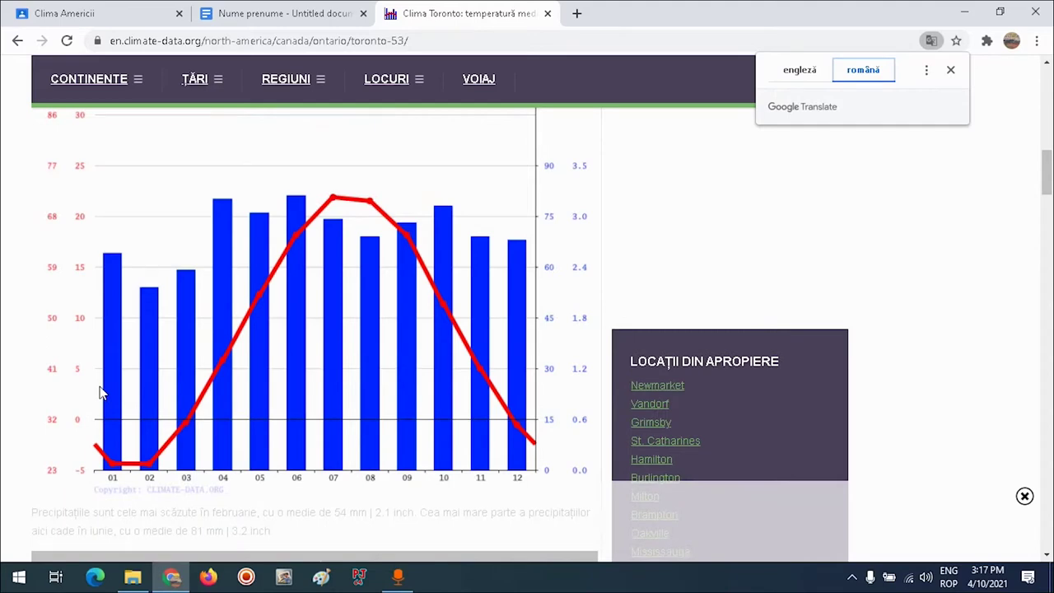
scroll(101, 392, "down", 3)
scroll(210, 344, "up", 3)
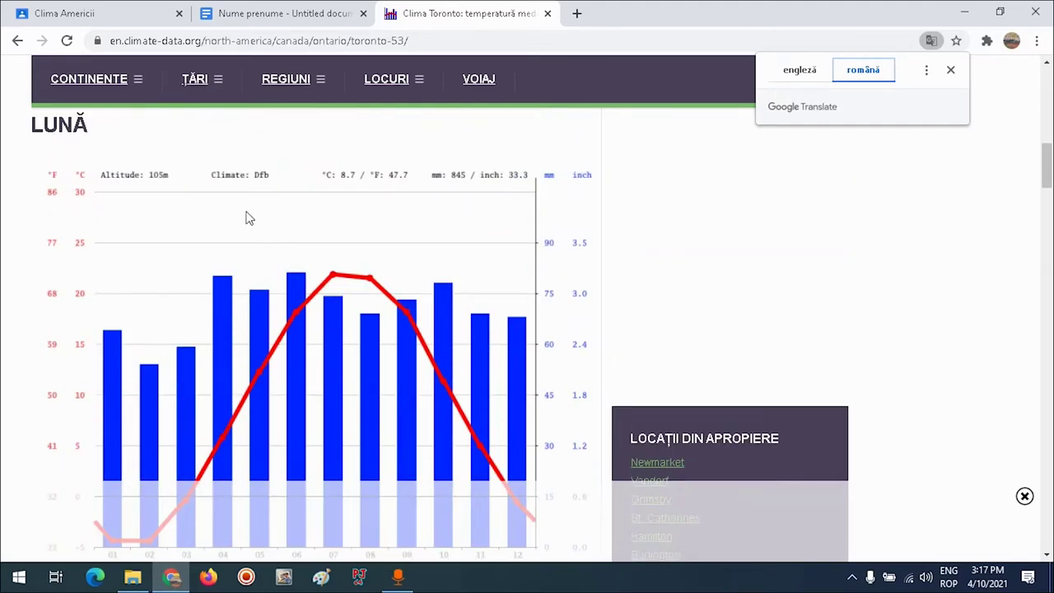
right_click(236, 223)
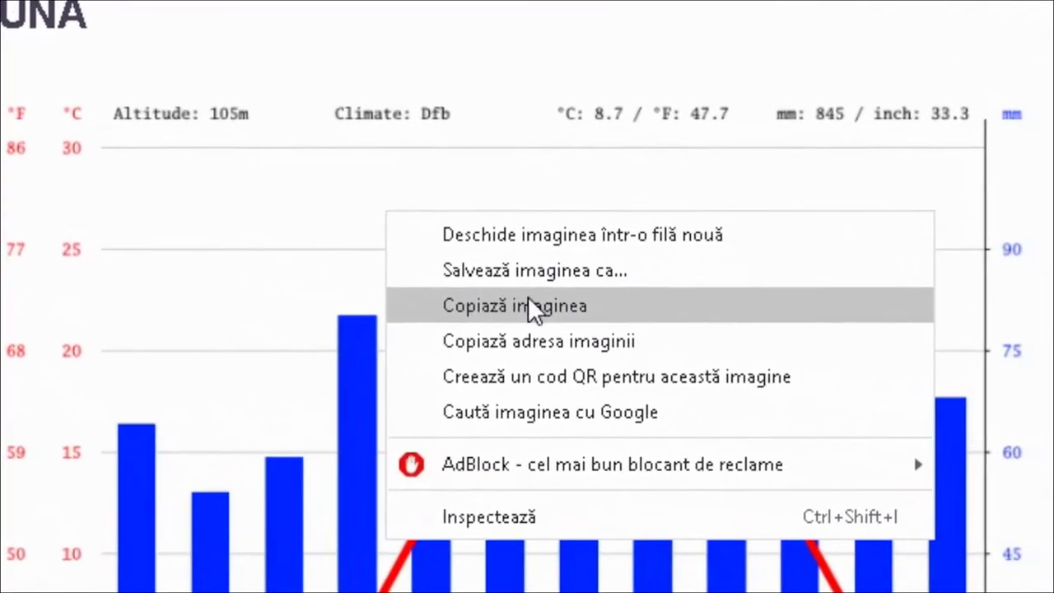
left_click(528, 297)
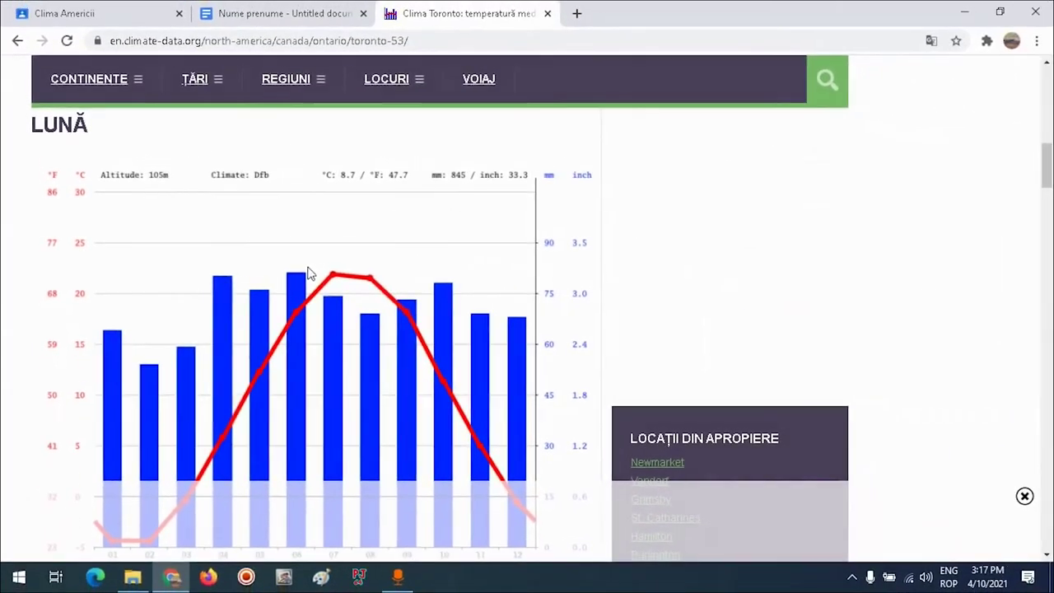
- Switch to the assignment document and enter the line "1.Stația meteorologică Toronto" below the subtitle
left_click(287, 13)
left_click(395, 344)
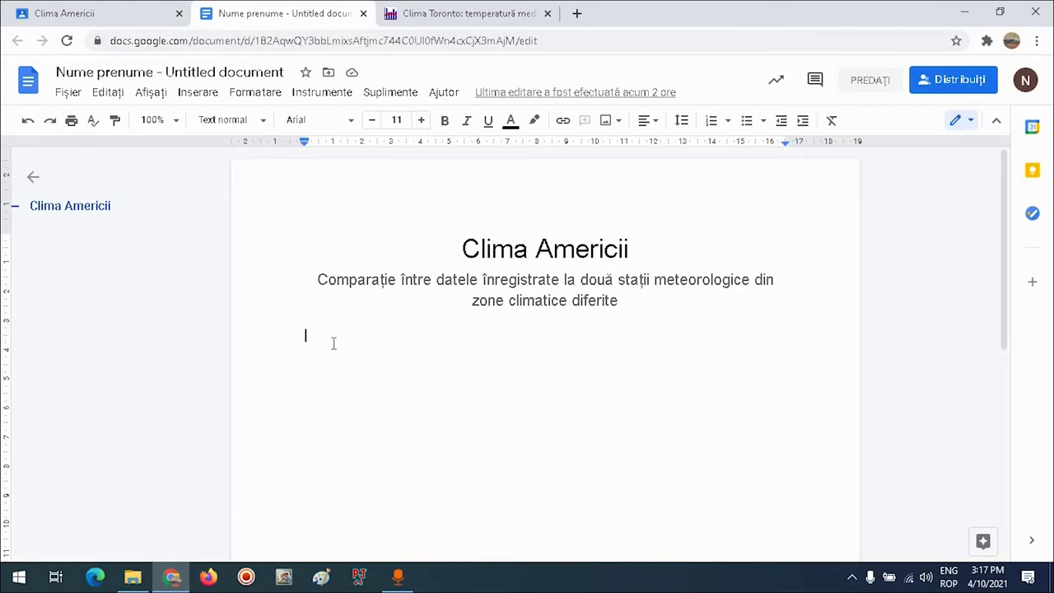
type("1. Stația")
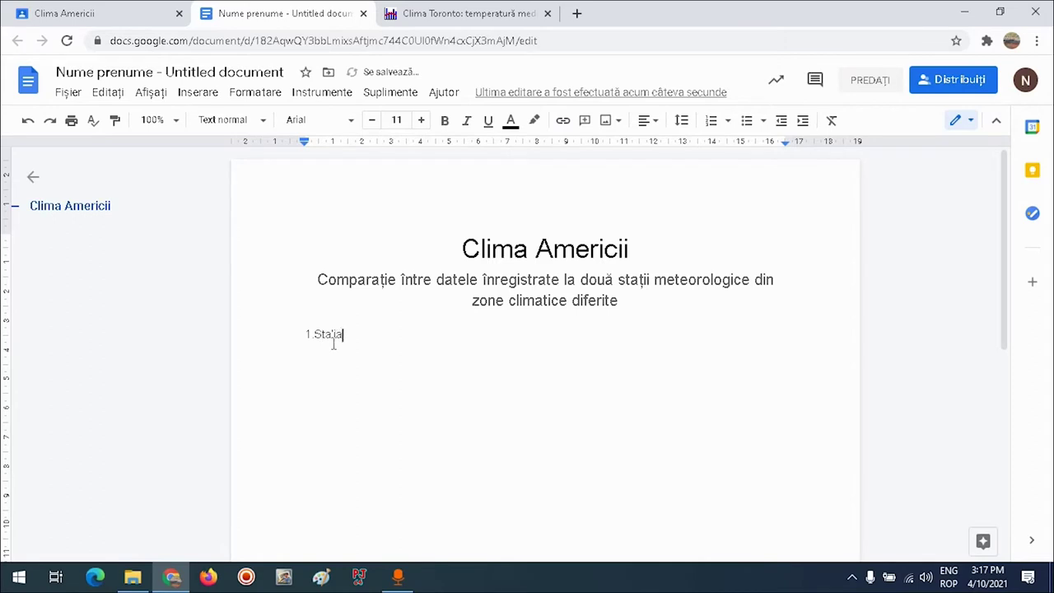
key("alt+shift")
type("meteorologică Toronto")
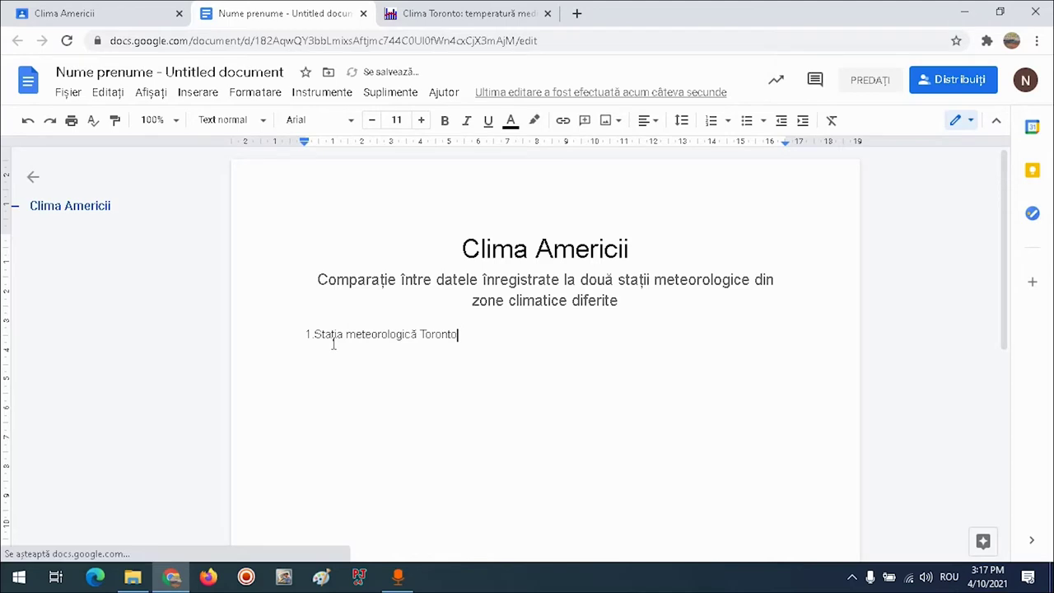
- Paste the copied Toronto climate graph on a new line below the "1.Stația meteorologică Toronto" heading
key("Return")
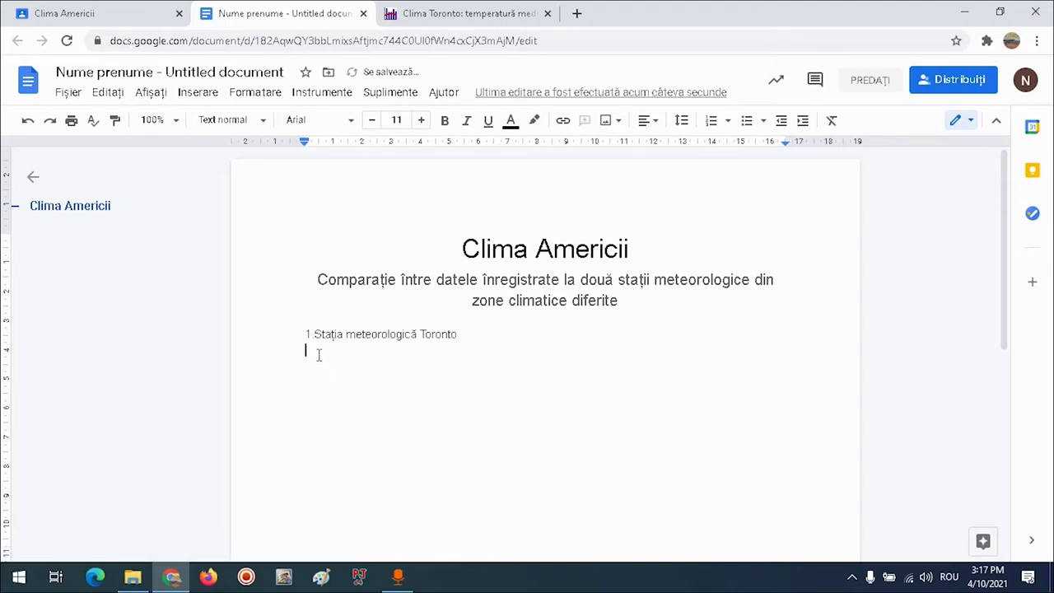
right_click(317, 355)
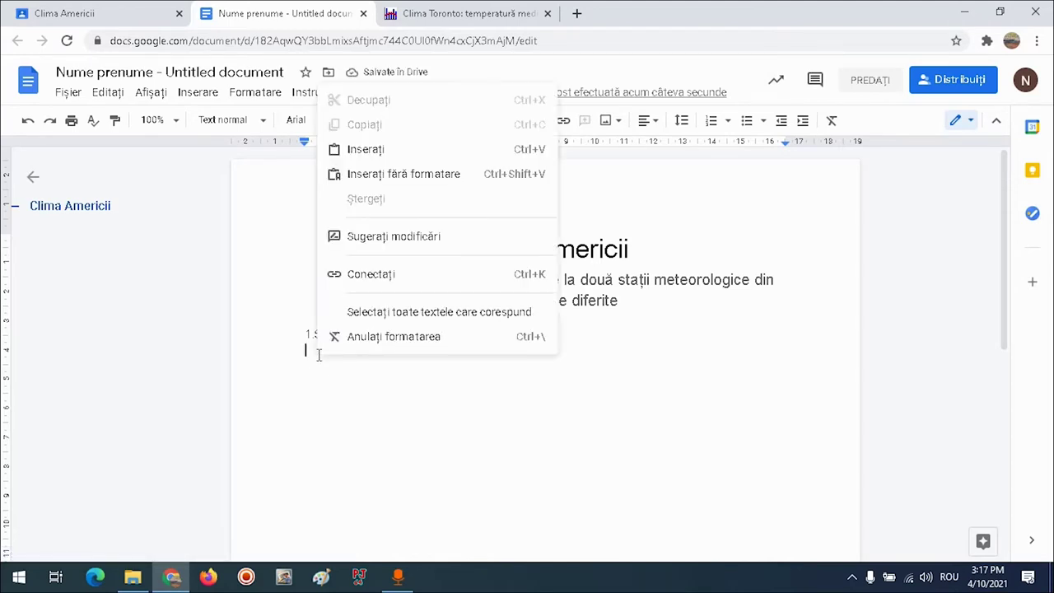
left_click(376, 150)
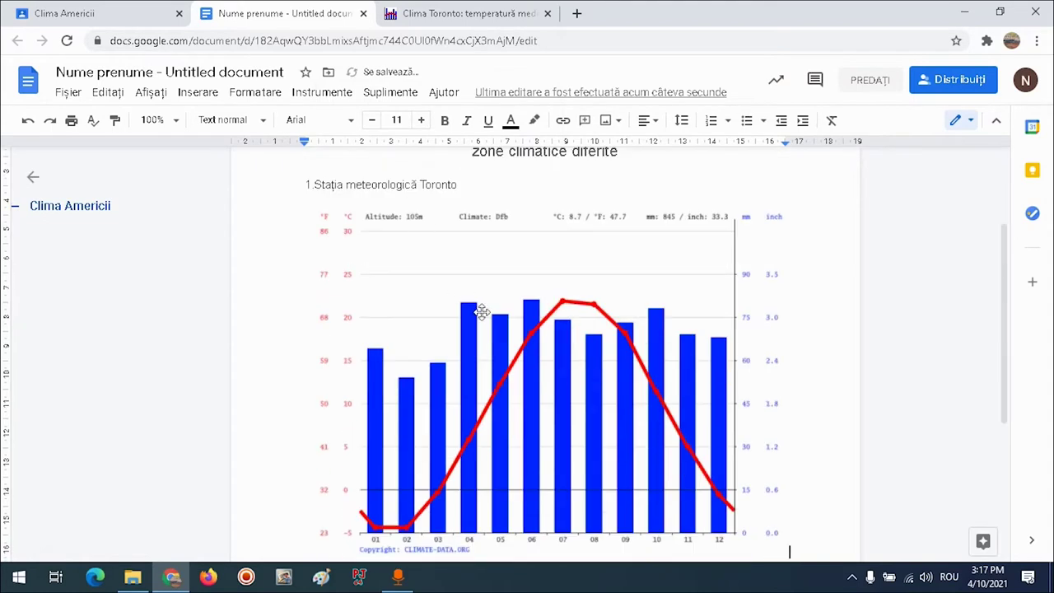
scroll(484, 311, "down", 1)
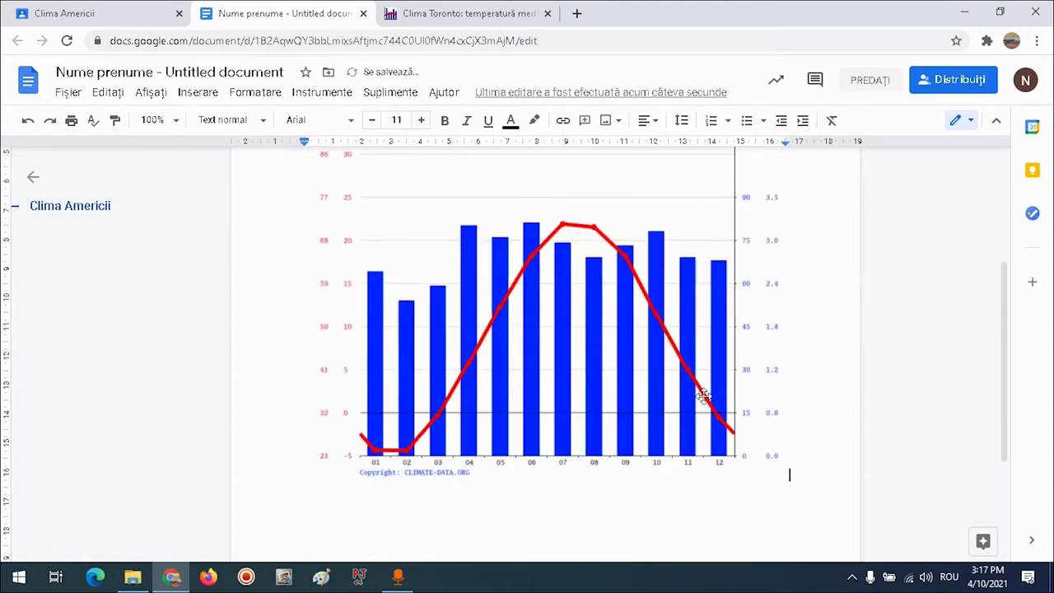
- Shrink the Toronto climate graph proportionally to about 13 cm wide and start a new line below it
left_click(731, 412)
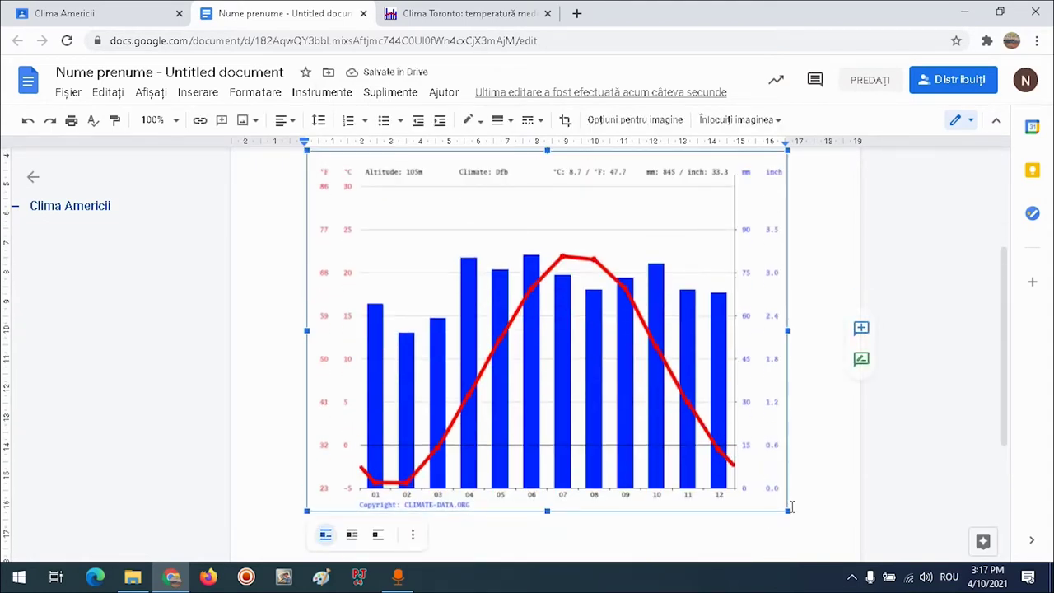
left_click_drag(786, 509, 693, 440)
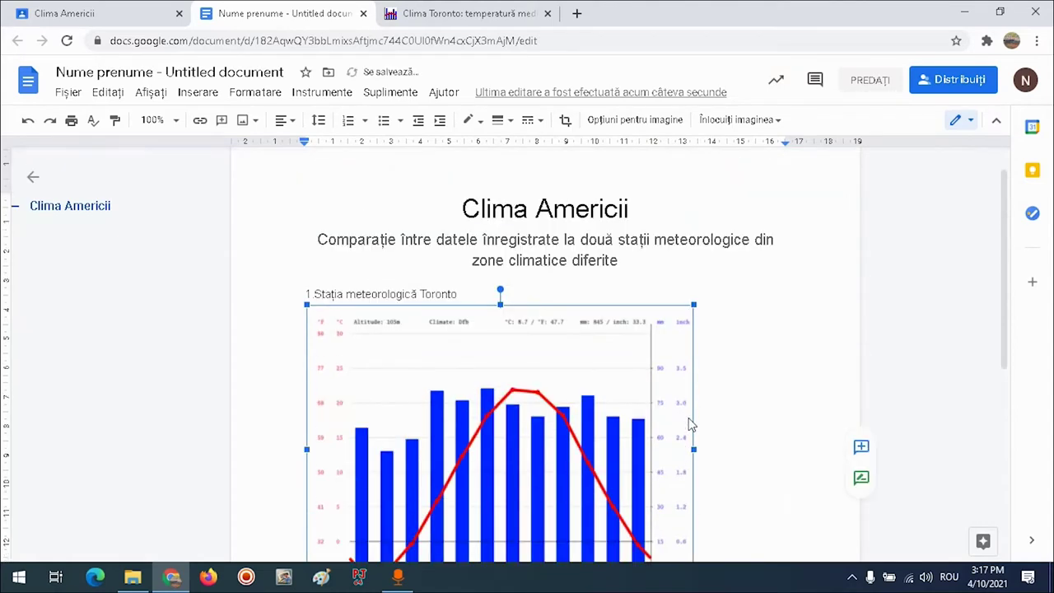
left_click(728, 425)
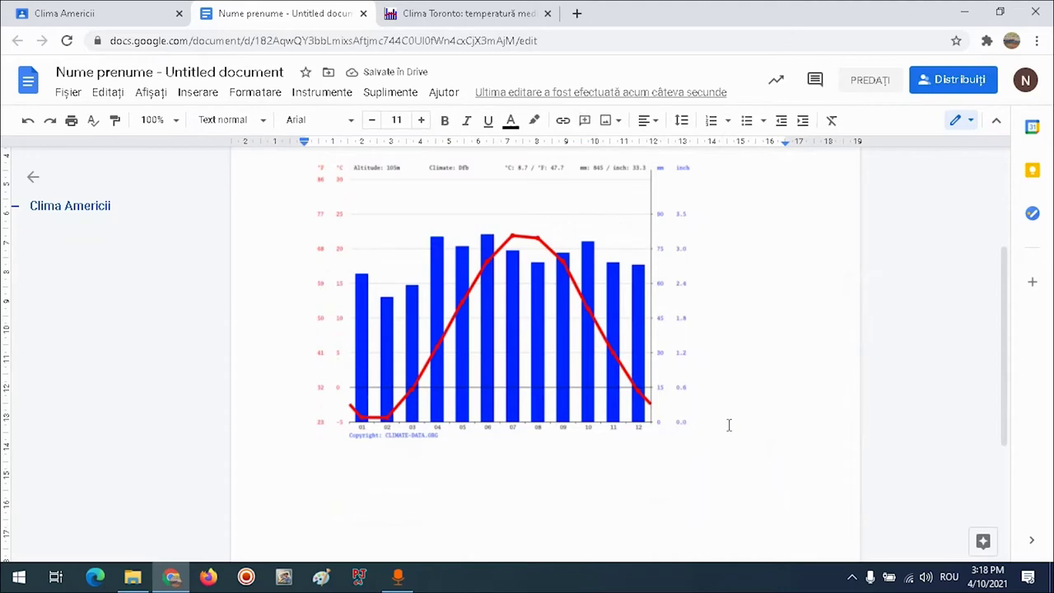
key("Return")
- Switch to the Toronto climate page and copy the whole monthly weather averages table, from the month headings to the rainy days row
left_click(482, 10)
scroll(12, 282, "down", 5)
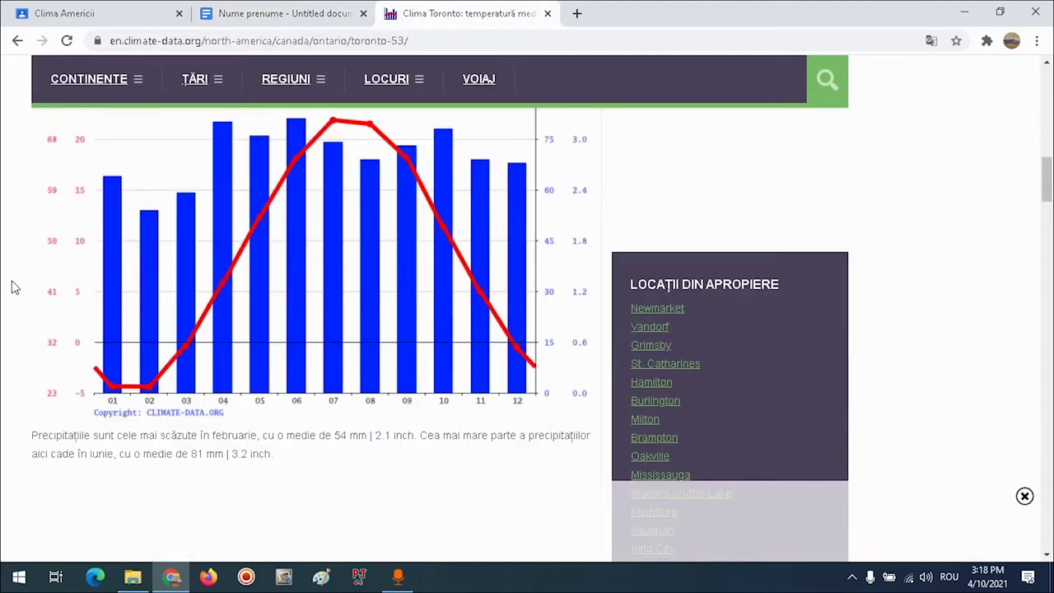
scroll(53, 282, "down", 10)
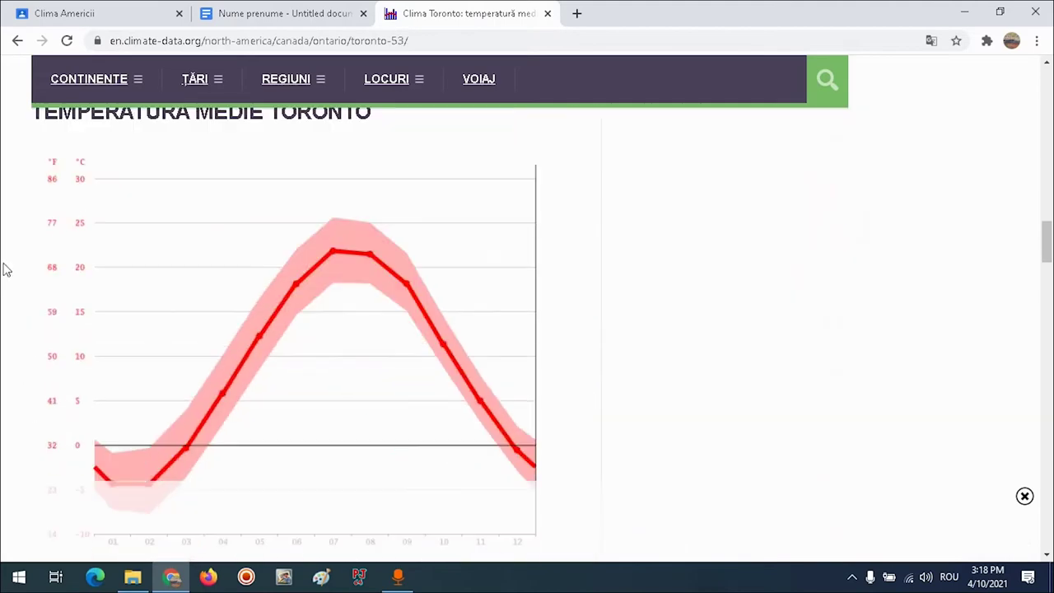
scroll(4, 271, "down", 5)
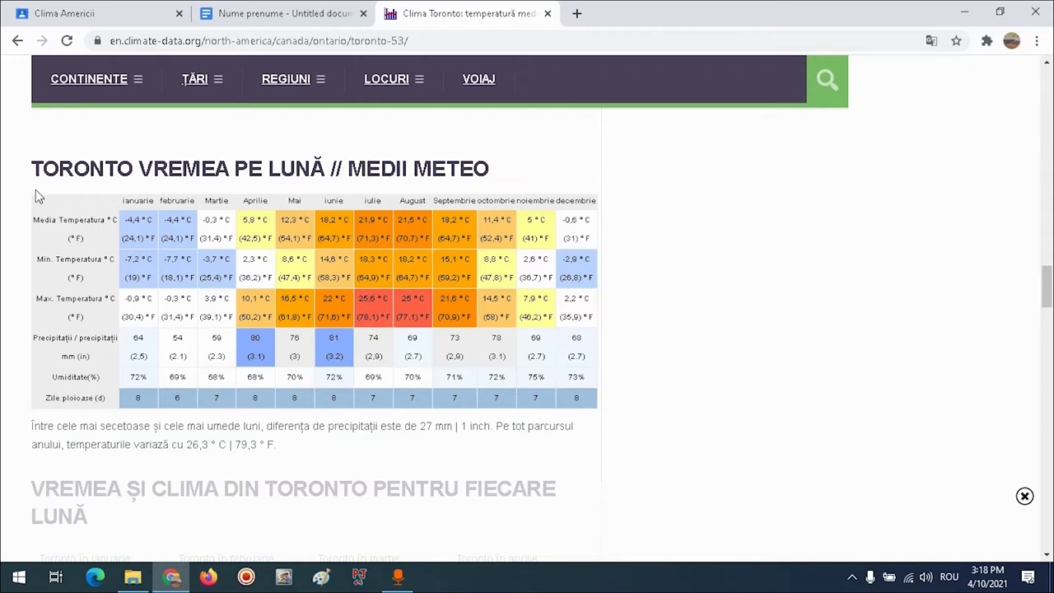
left_click_drag(37, 198, 429, 201)
left_click(521, 198)
left_click_drag(521, 199, 579, 394)
right_click(580, 400)
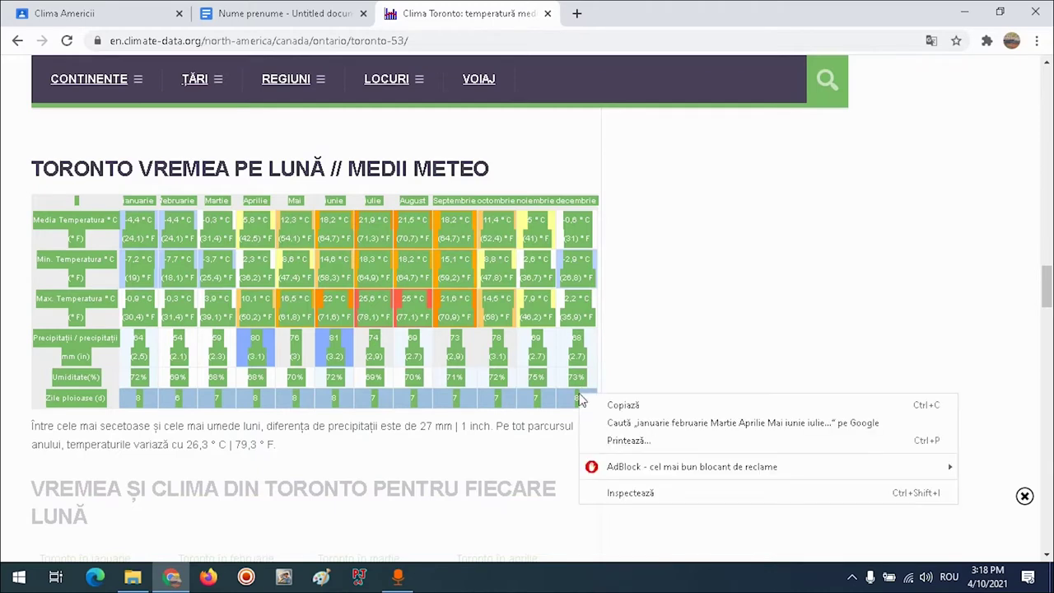
left_click(624, 402)
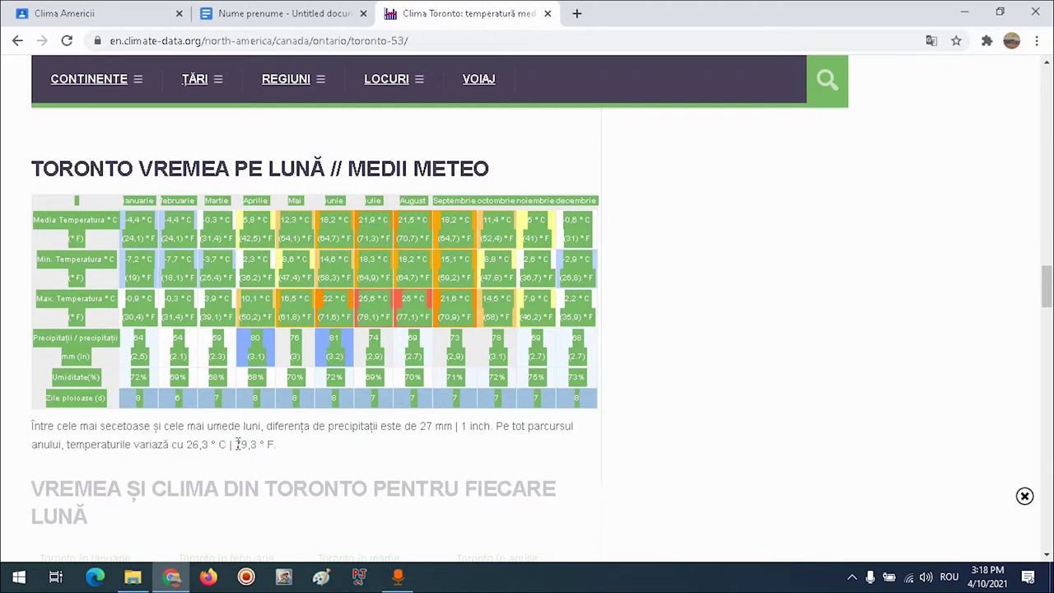
- Switch to the assignment document and paste the monthly weather table on the line below the Toronto graph
left_click(290, 10)
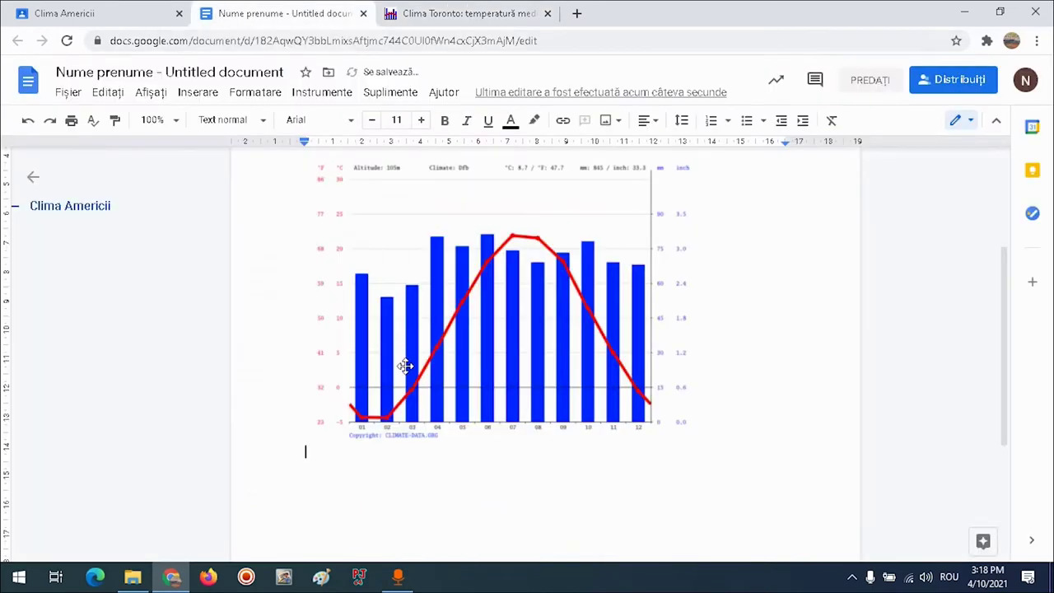
scroll(399, 363, "down", 3)
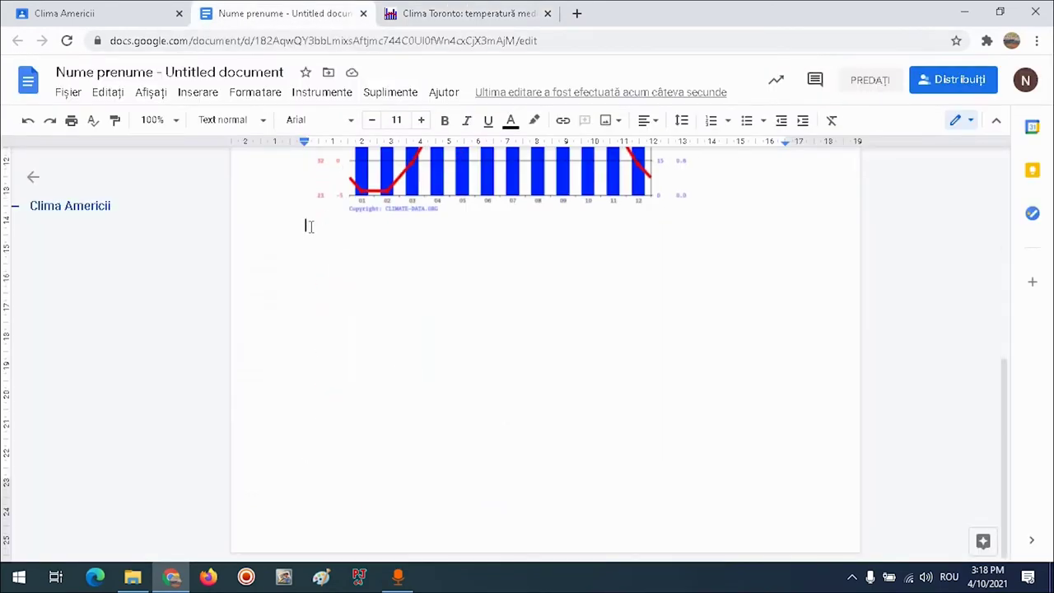
right_click(309, 227)
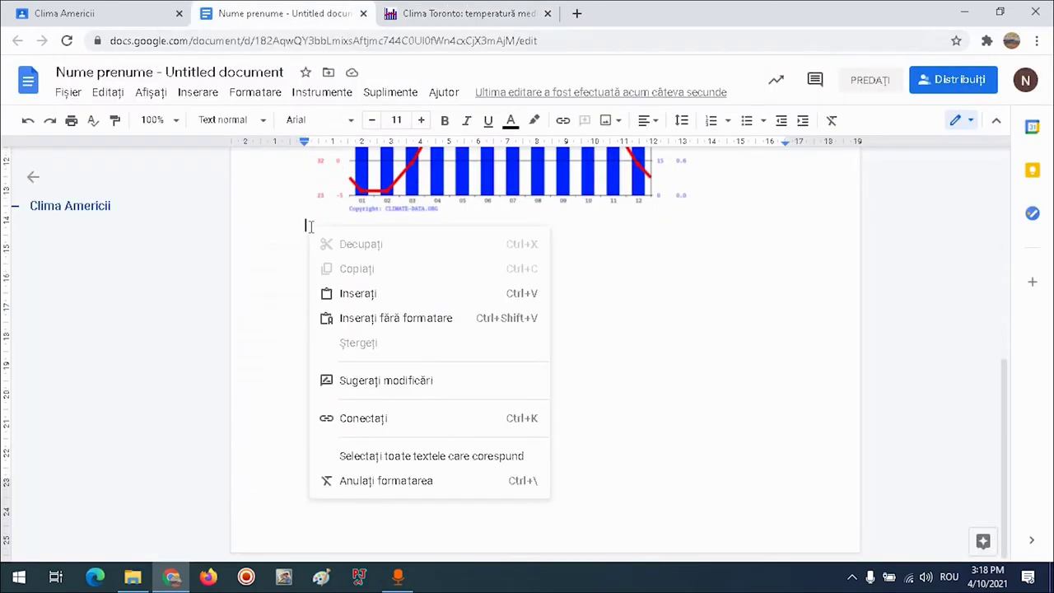
left_click(345, 293)
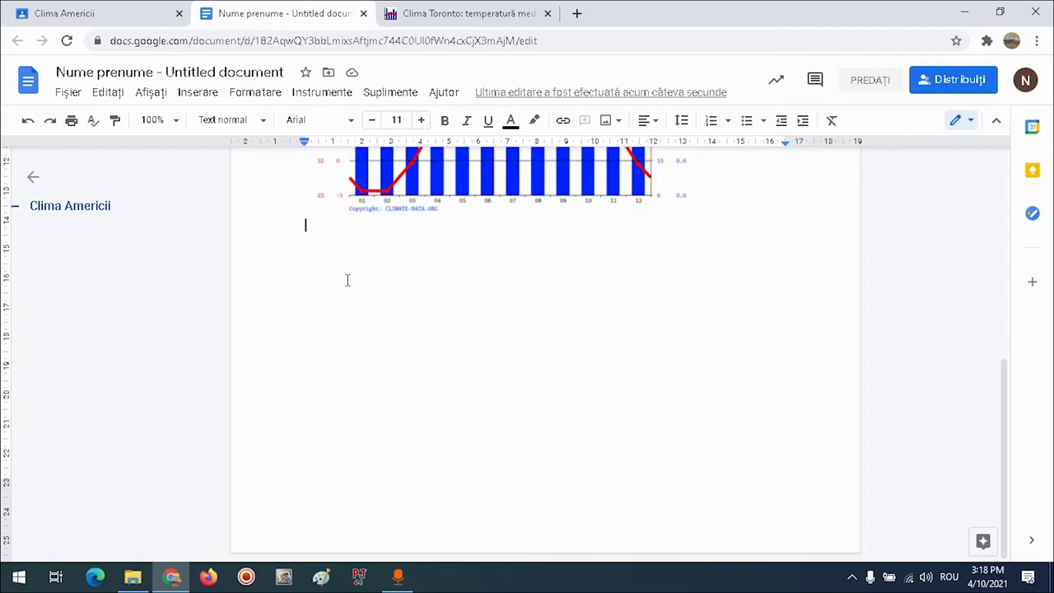
key("ctrl+v")
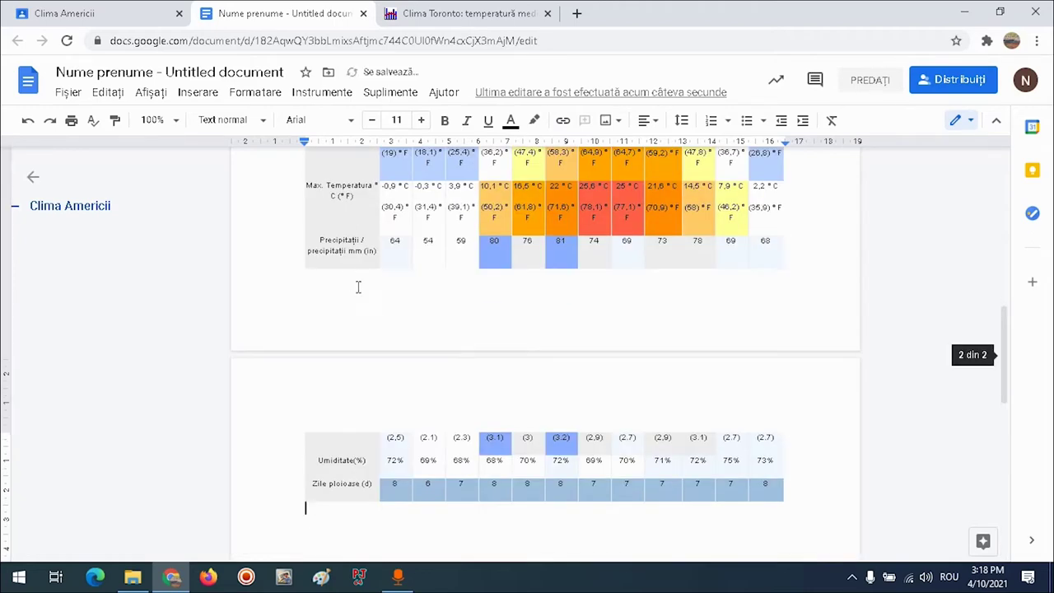
- Examine the document's Toronto section, checking the heading, the climate graph and the monthly weather table
scroll(421, 310, "up", 5)
scroll(418, 312, "up", 3)
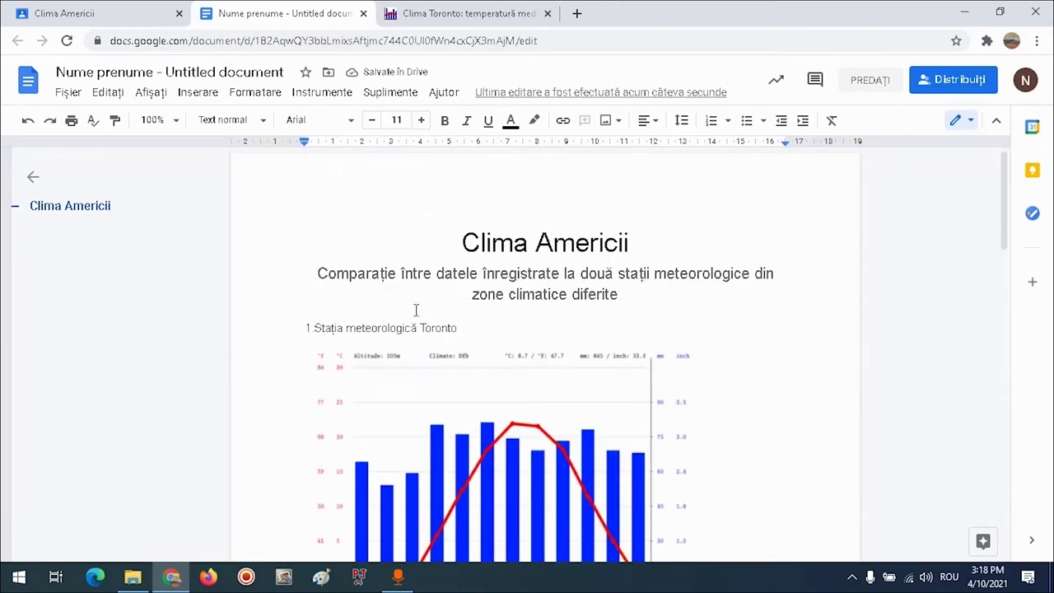
scroll(423, 305, "down", 2)
scroll(438, 307, "up", 2)
scroll(437, 305, "down", 10)
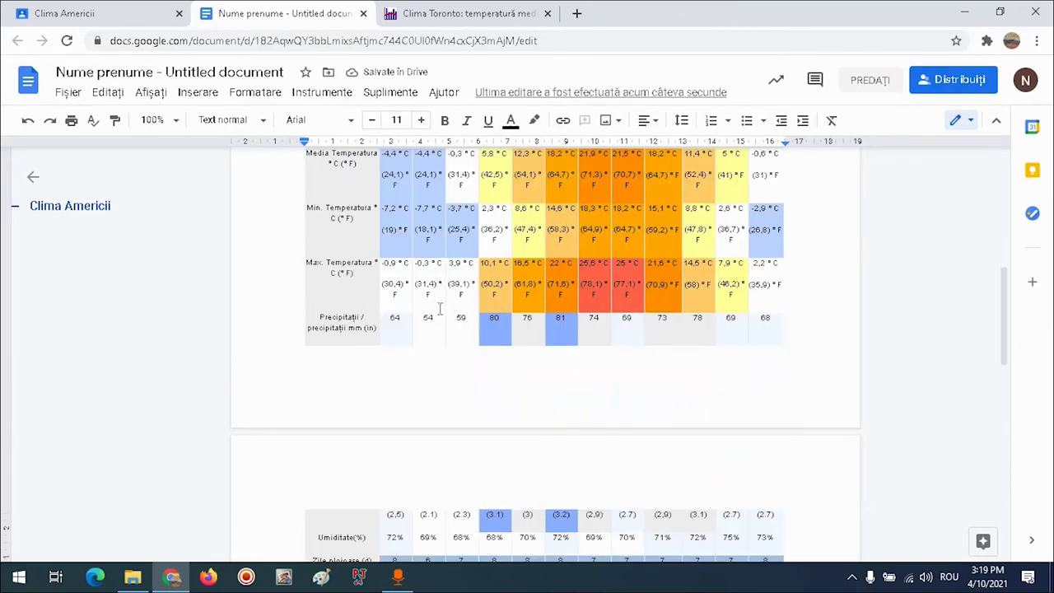
scroll(445, 305, "up", 2)
scroll(455, 305, "up", 6)
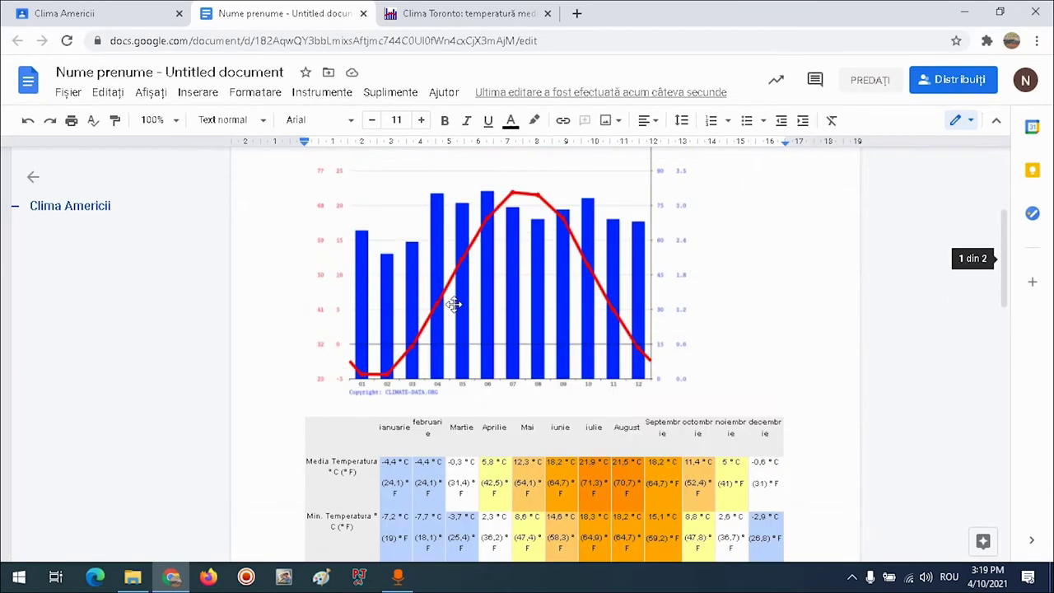
scroll(454, 304, "down", 3)
scroll(454, 304, "down", 7)
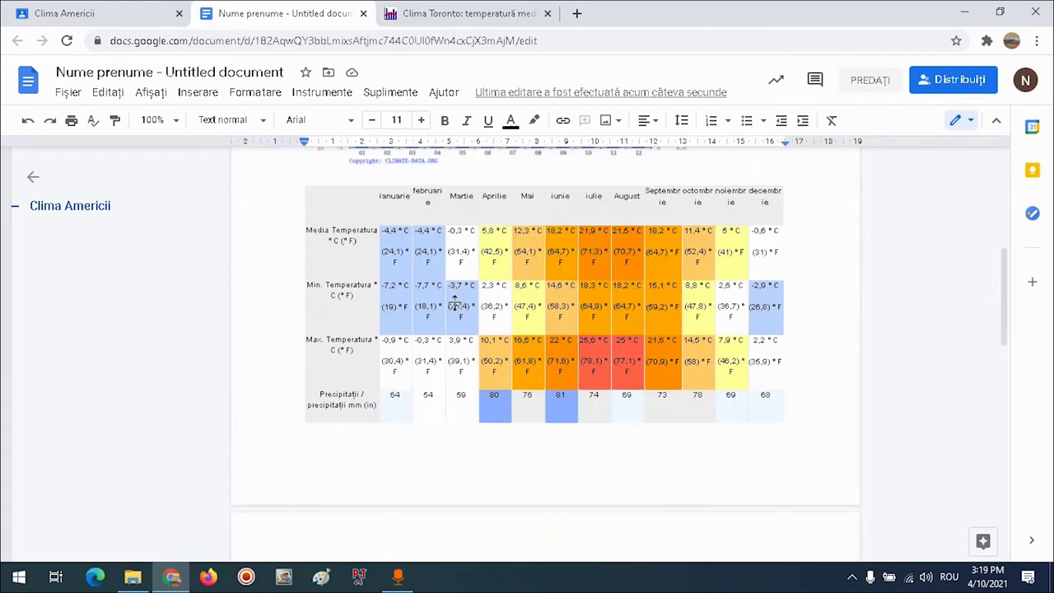
- Start the second weather station's entry with the number "2." on the line below the Toronto table
left_click(444, 334)
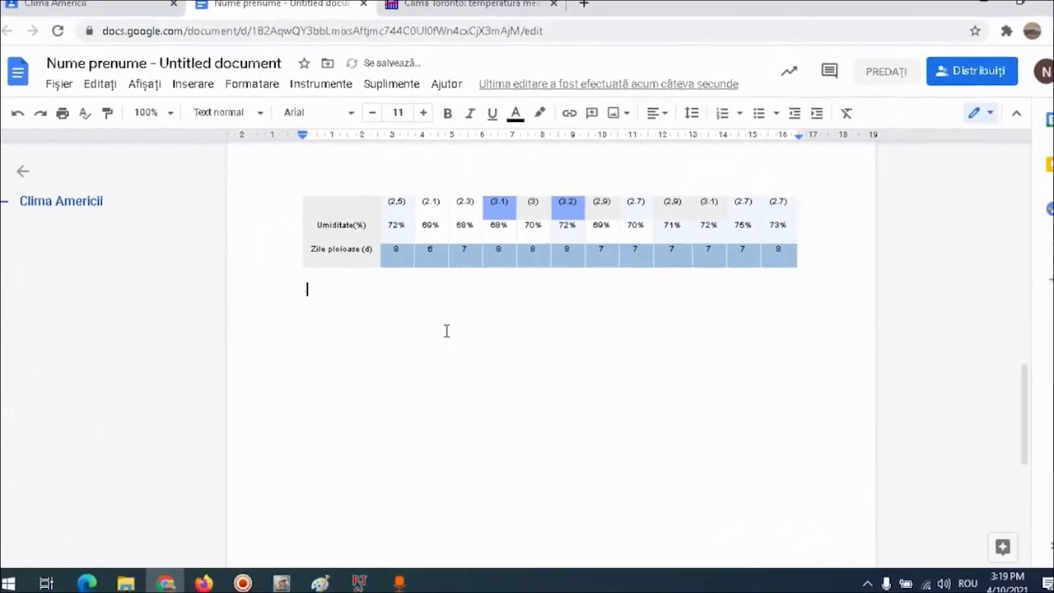
type("2")
key("BackSpace")
type("2.")
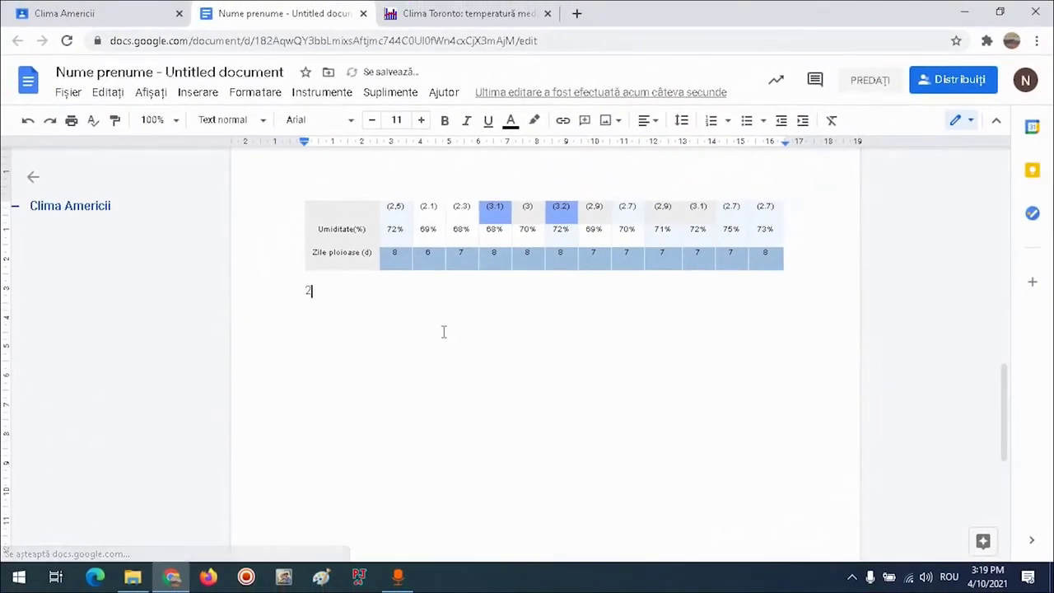
- Switch to the Toronto climate page and return from it to the Climate-Data.org home page
left_click(504, 13)
scroll(409, 236, "up", 5)
scroll(409, 237, "up", 6)
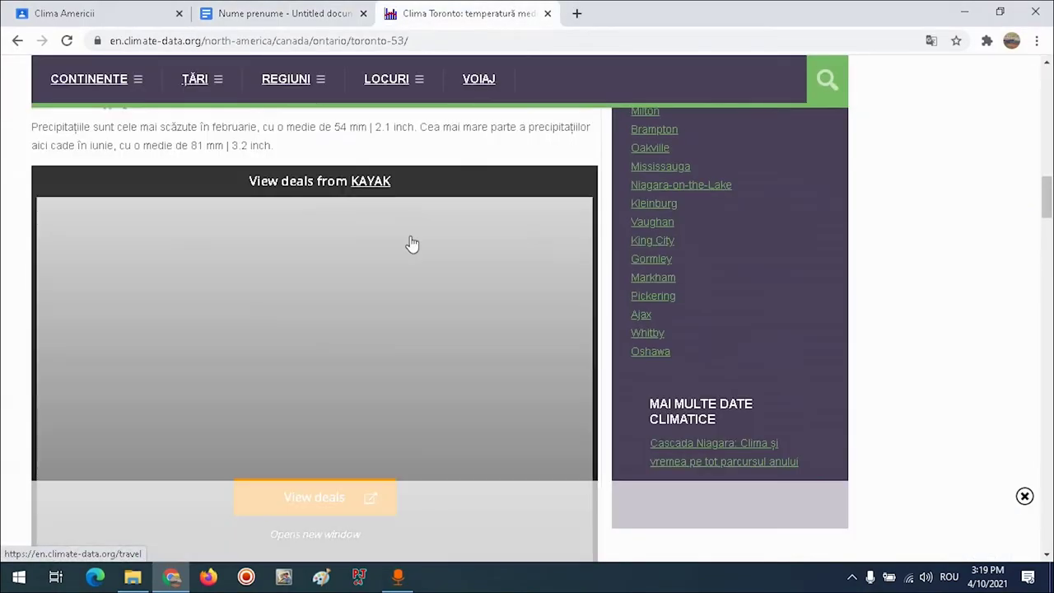
scroll(349, 206, "up", 5)
scroll(313, 247, "up", 10)
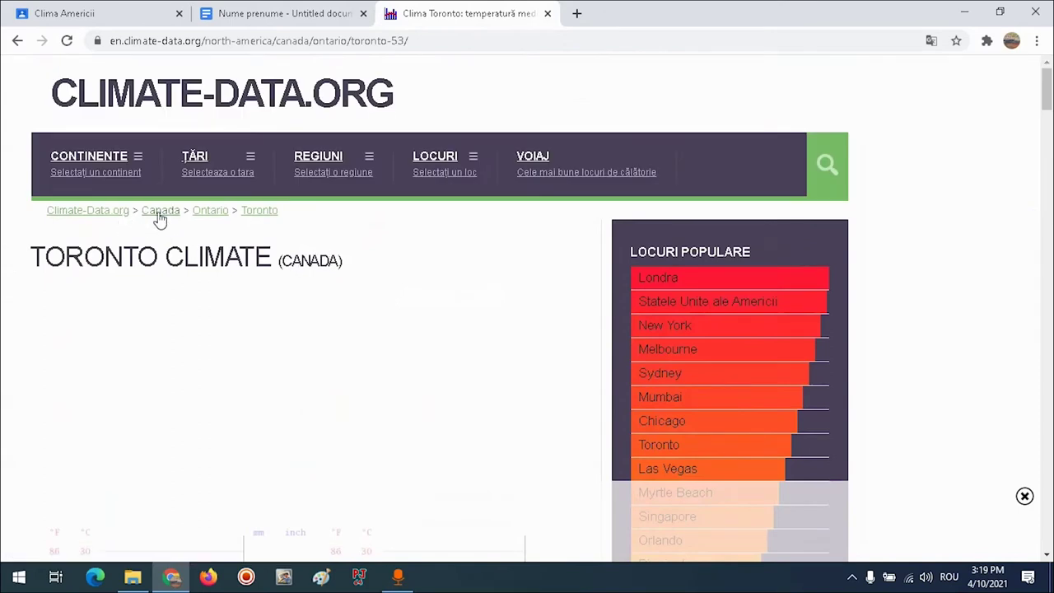
left_click(106, 213)
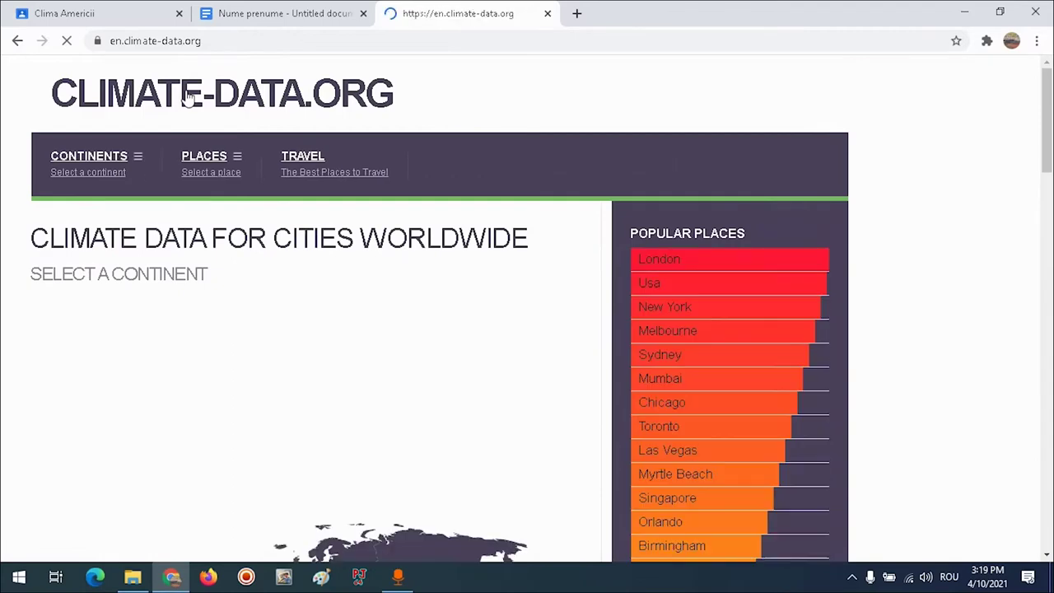
- Open the North America climate page from the world map of continents
scroll(4, 221, "down", 1)
scroll(5, 220, "down", 2)
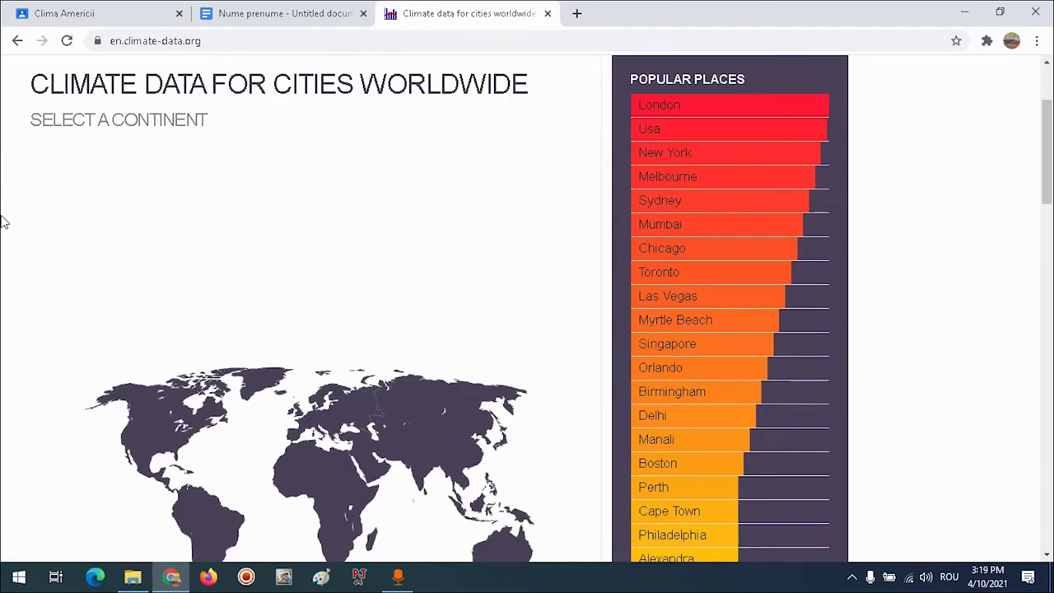
scroll(165, 345, "down", 1)
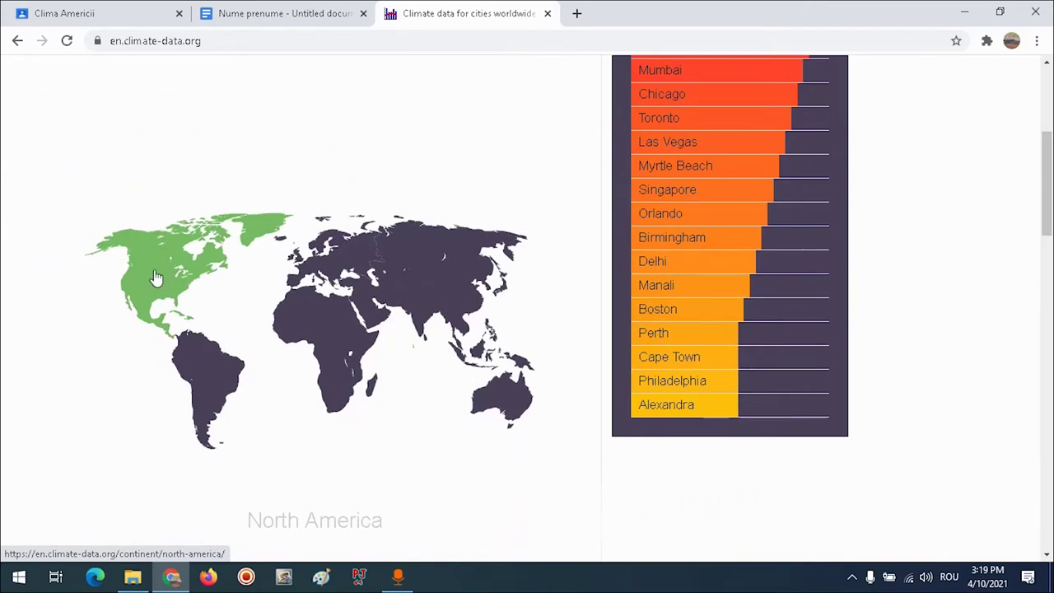
left_click(157, 277)
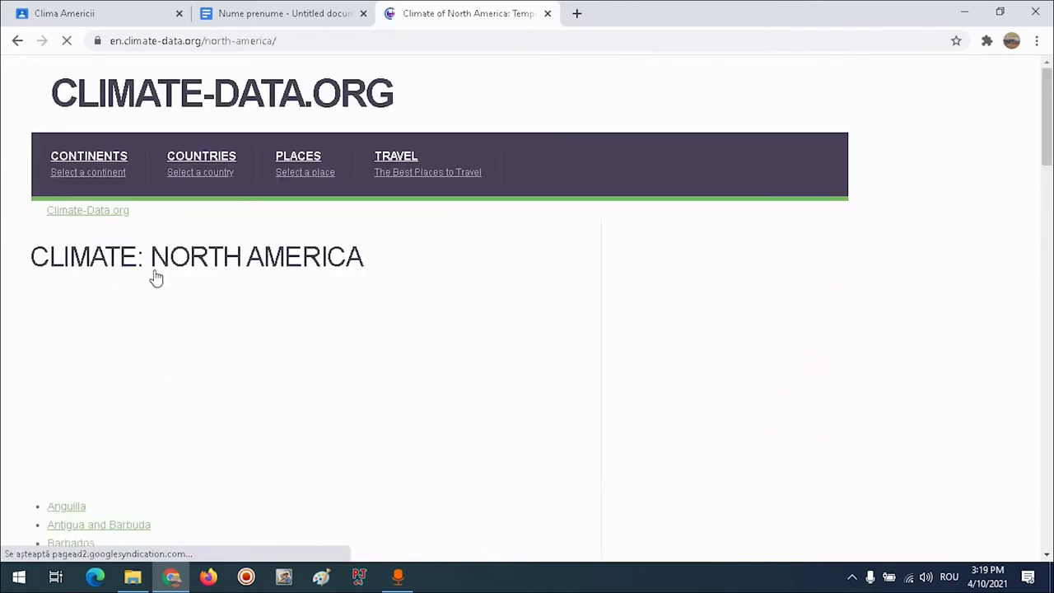
- Translate the North America climate page into Romanian
scroll(30, 309, "down", 6)
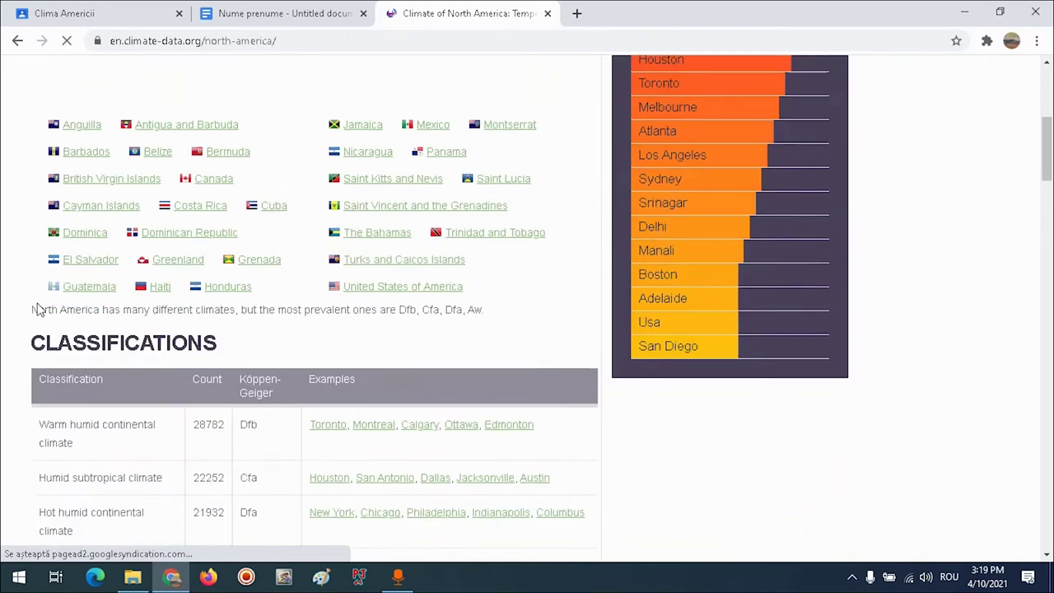
right_click(33, 341)
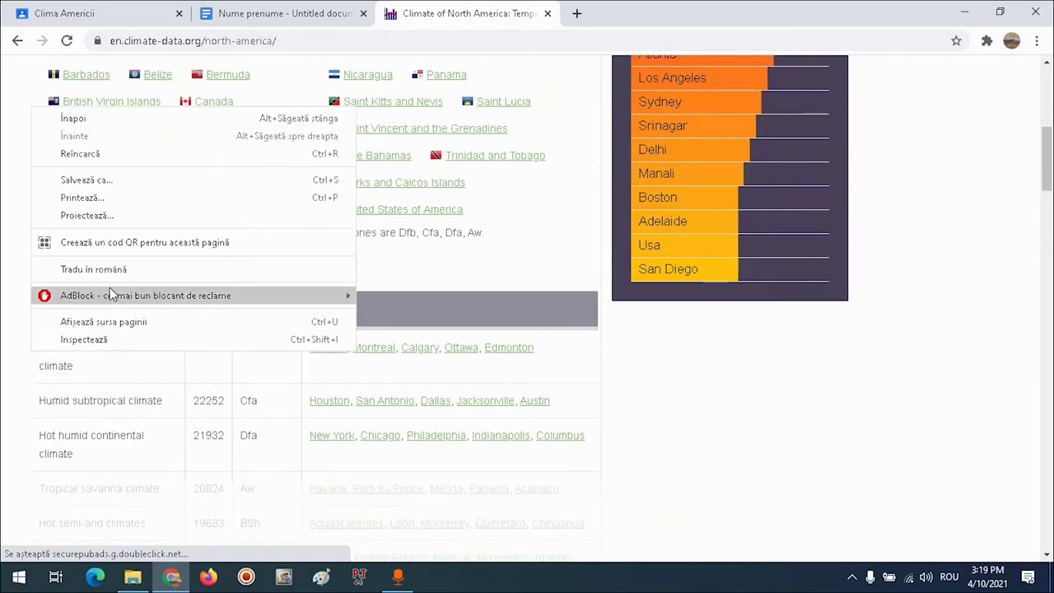
left_click(124, 272)
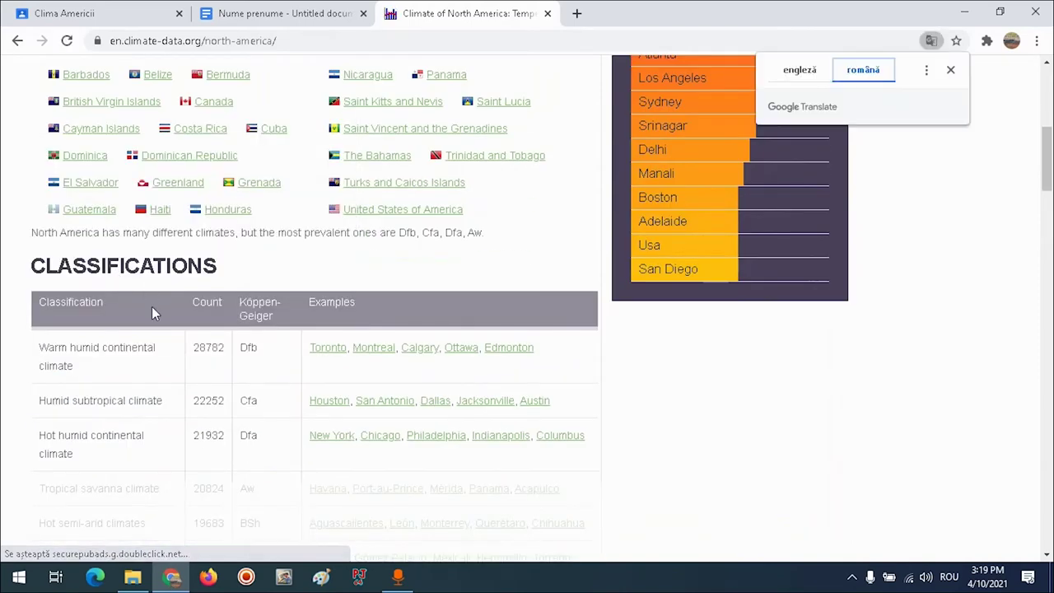
- Look through the North American climate classifications and open the Dallas climate page from the humid subtropical (Cfa) examples
scroll(151, 308, "down", 3)
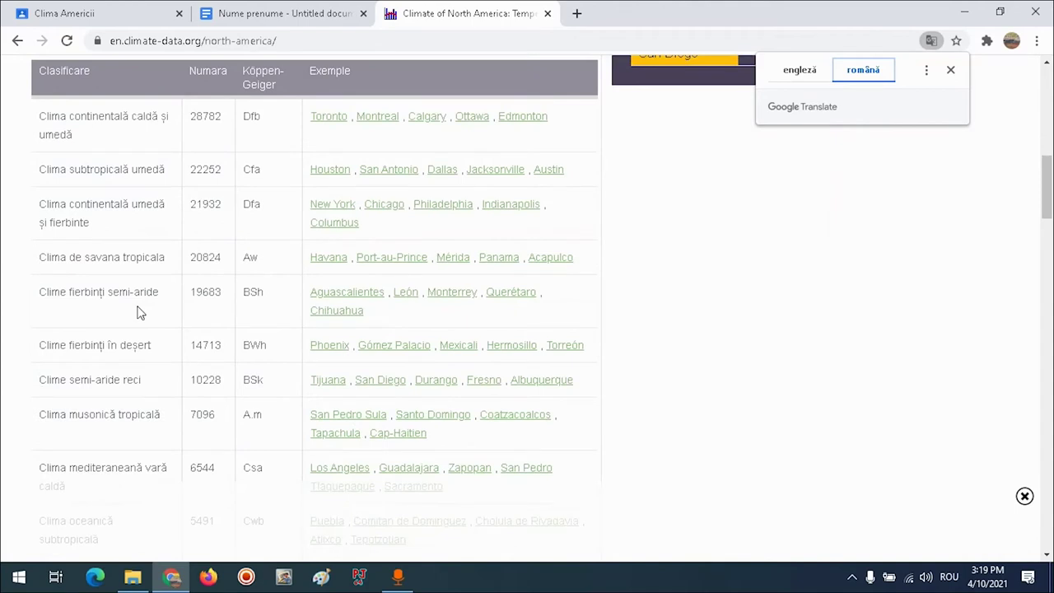
scroll(138, 311, "down", 2)
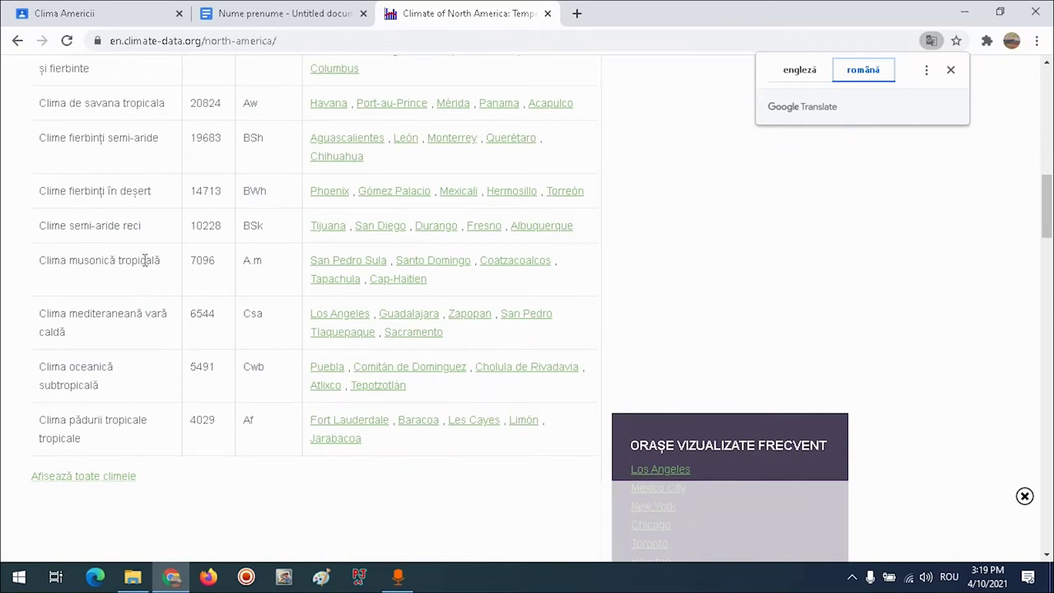
scroll(146, 260, "up", 1)
scroll(145, 303, "up", 1)
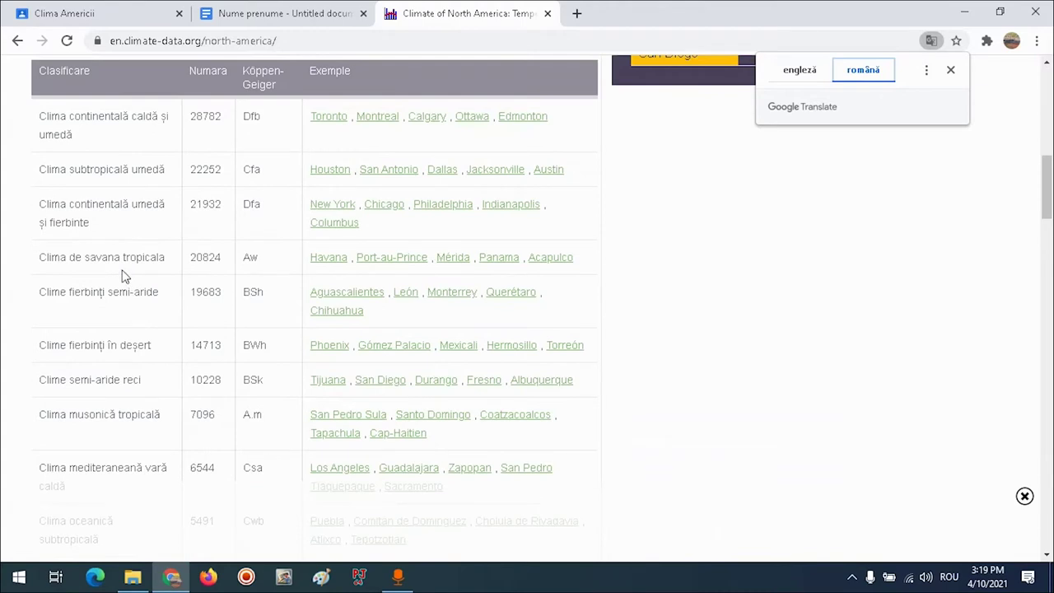
scroll(121, 265, "up", 2)
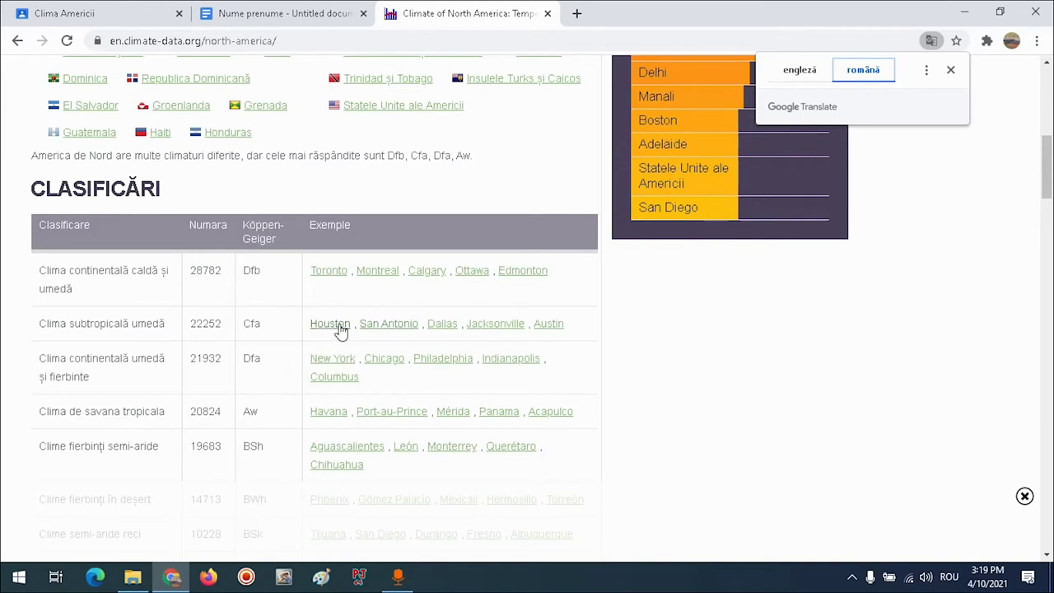
left_click(442, 324)
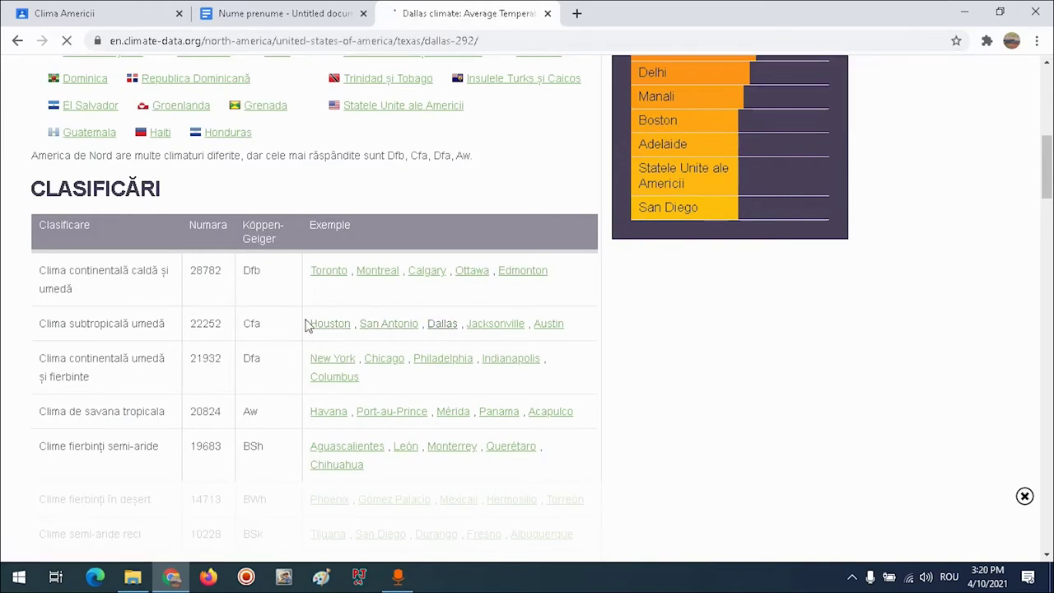
- Copy the large monthly climate graph image from the Dallas climate page
scroll(252, 309, "down", 2)
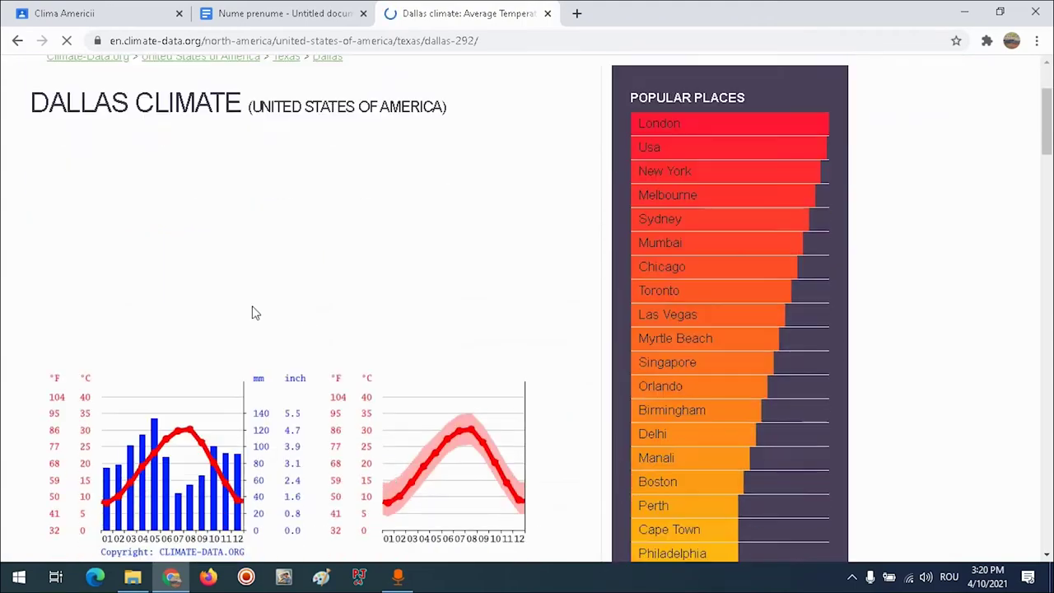
scroll(252, 313, "down", 8)
scroll(284, 286, "up", 4)
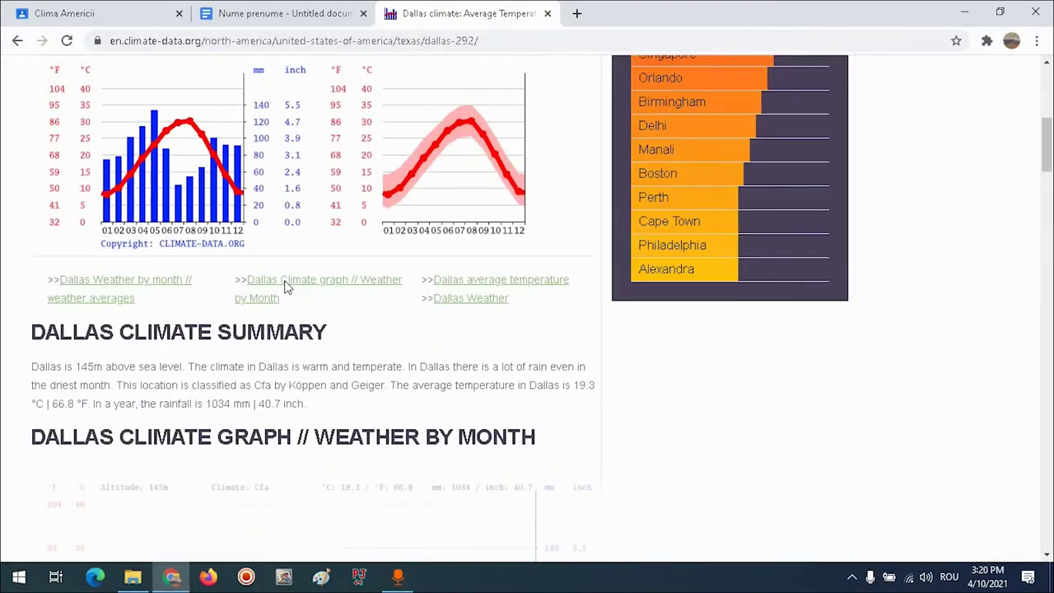
scroll(284, 286, "down", 5)
right_click(291, 222)
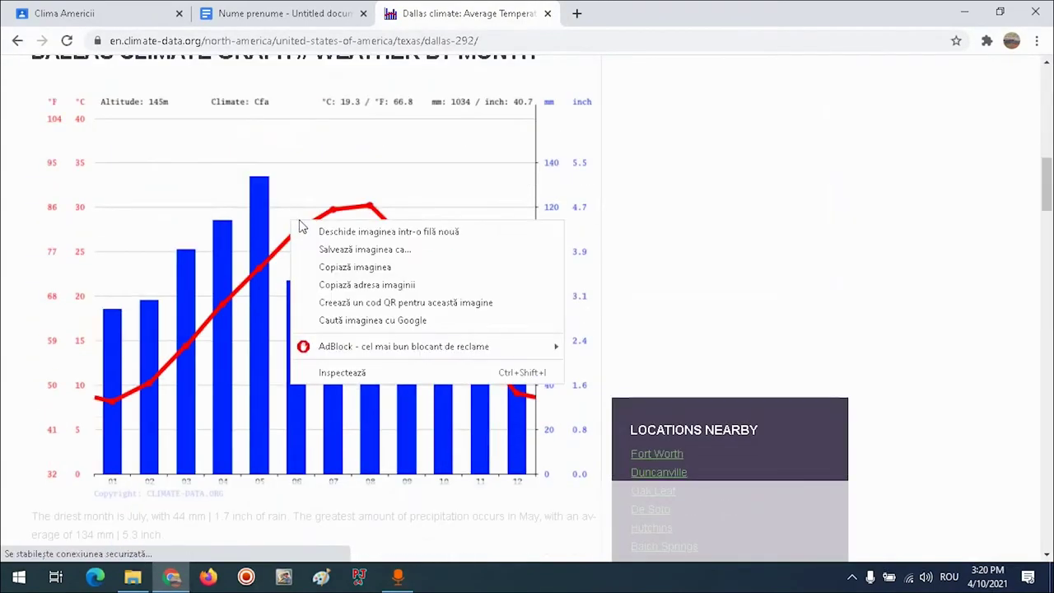
left_click(324, 270)
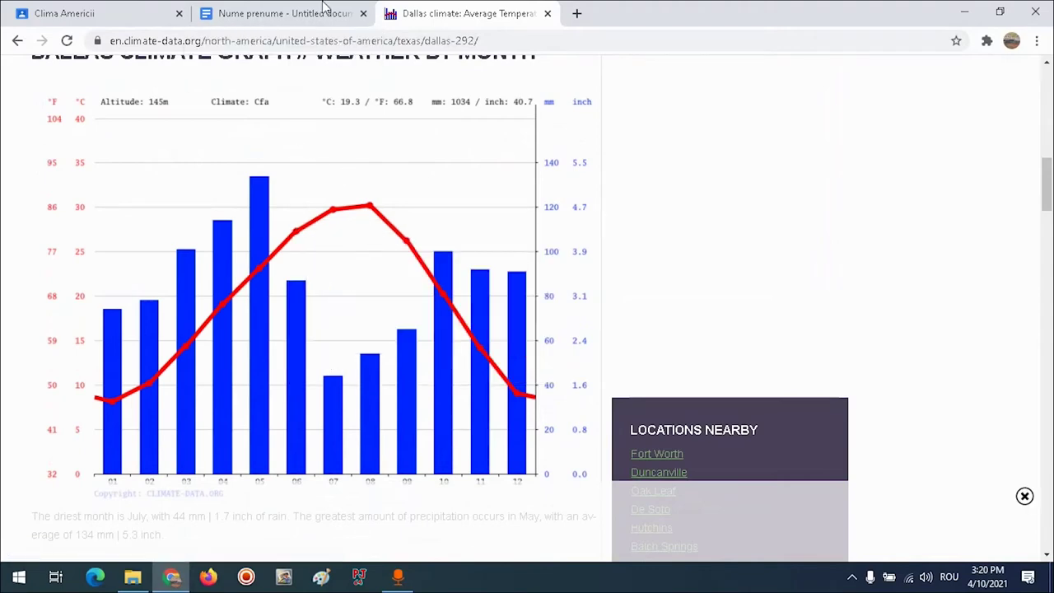
- Complete the second station's heading in the document with "Stația meteorologică Dallas" and start a new line below it
left_click(284, 13)
type("Stația meteorologică Dallas")
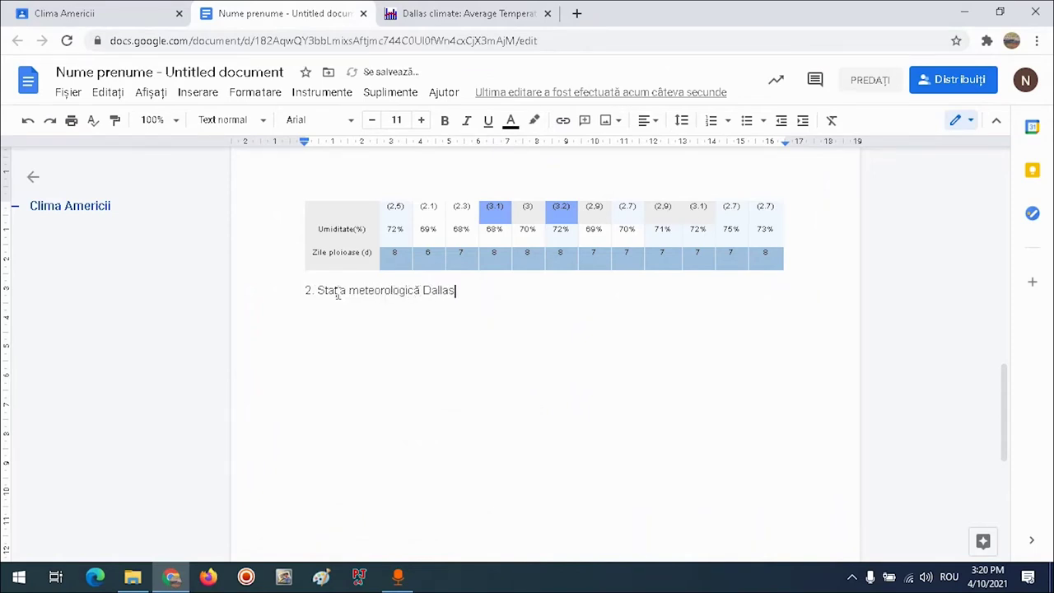
key("Return")
- Paste the Dallas climate graph below its heading and scale it down to about 15 cm wide
right_click(324, 307)
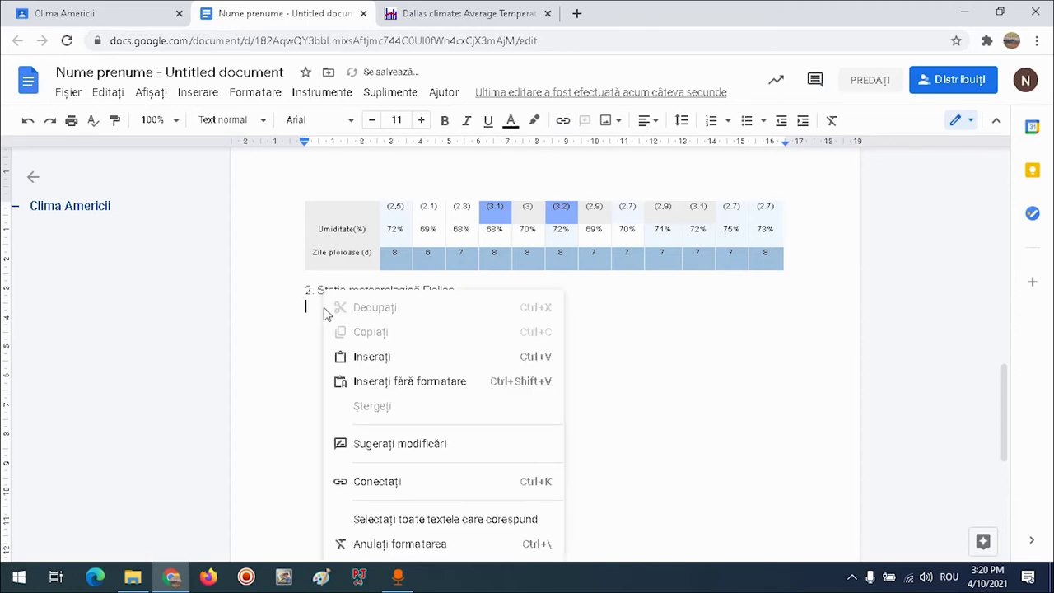
left_click(372, 359)
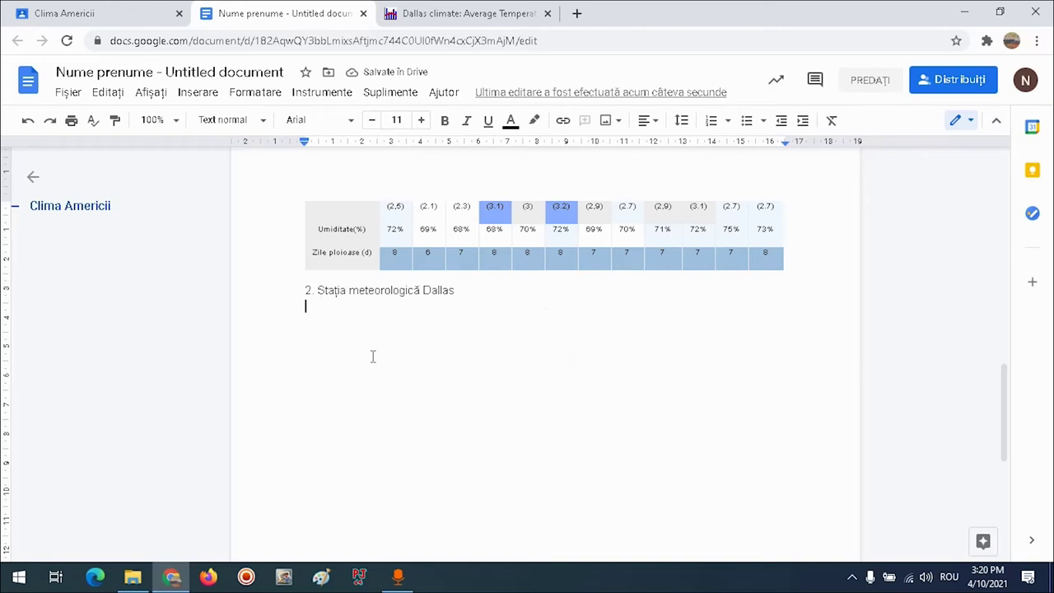
scroll(623, 371, "down", 2)
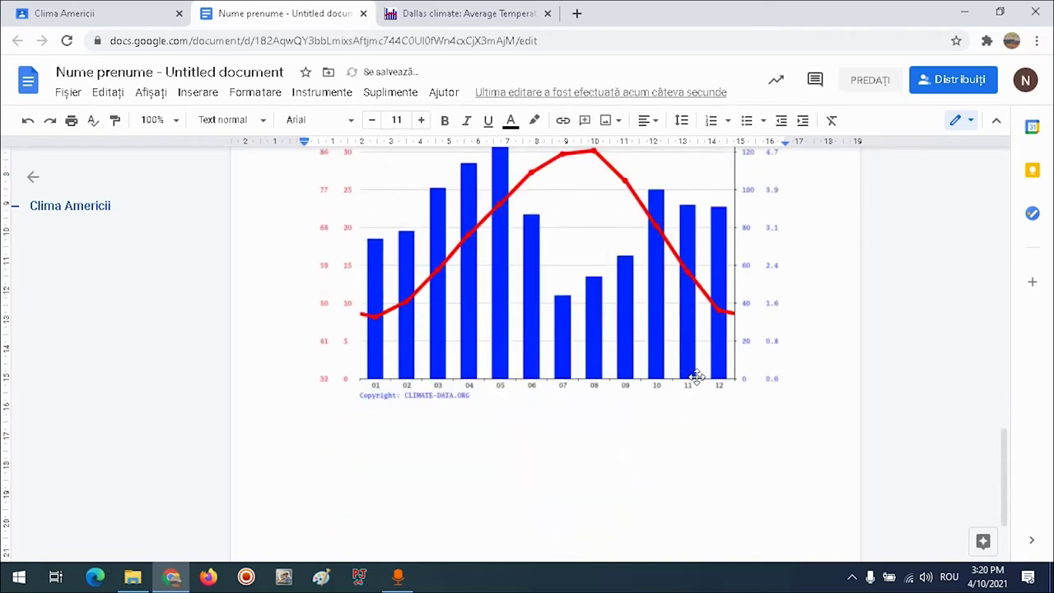
left_click(748, 376)
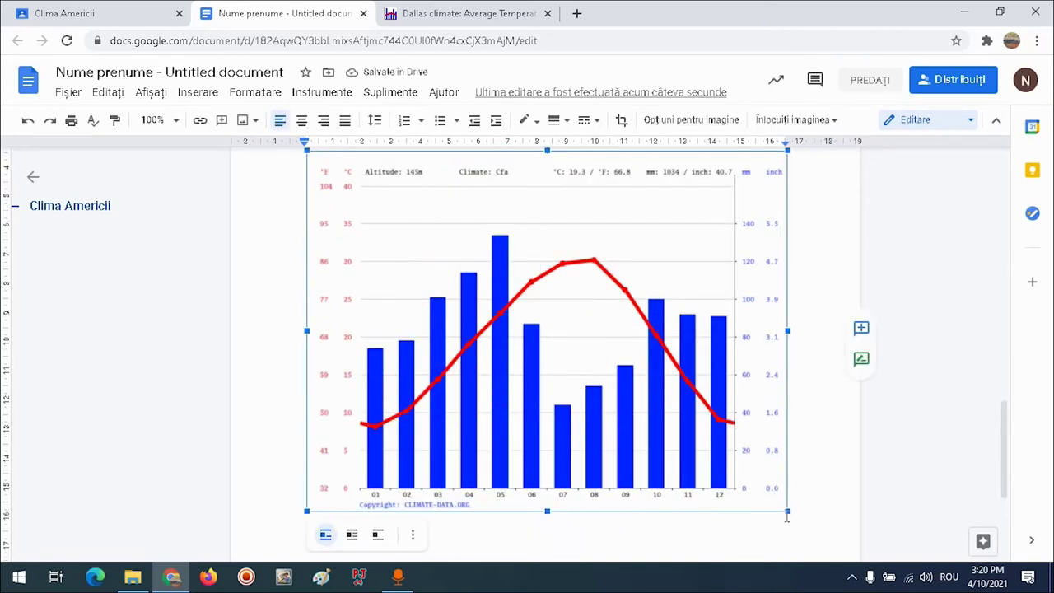
left_click_drag(787, 511, 732, 470)
- Return to the Dallas climate page, find the monthly weather averages table and translate the page into Romanian
left_click(454, 10)
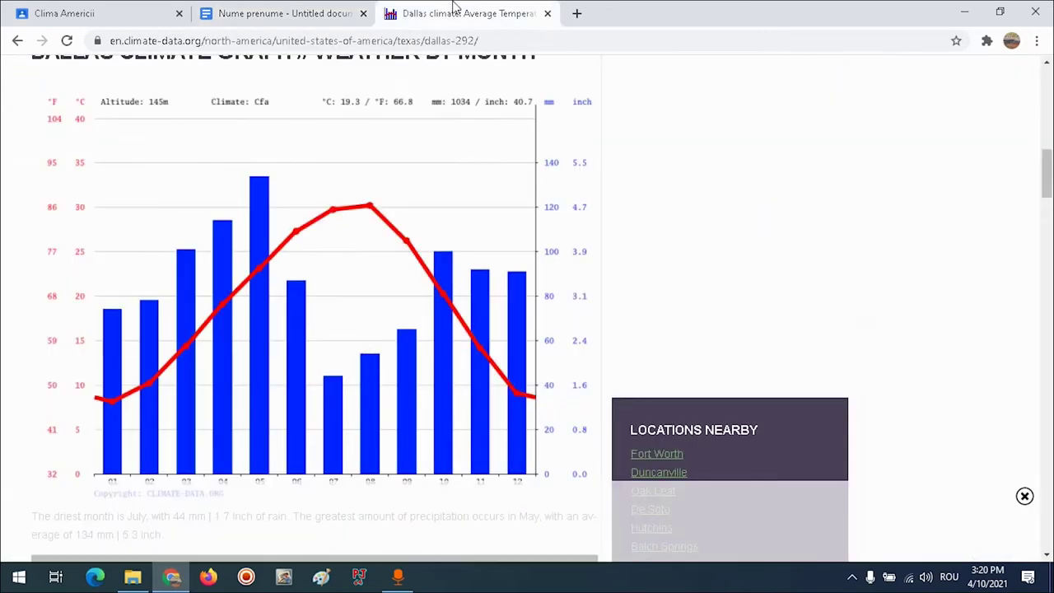
scroll(108, 325, "down", 10)
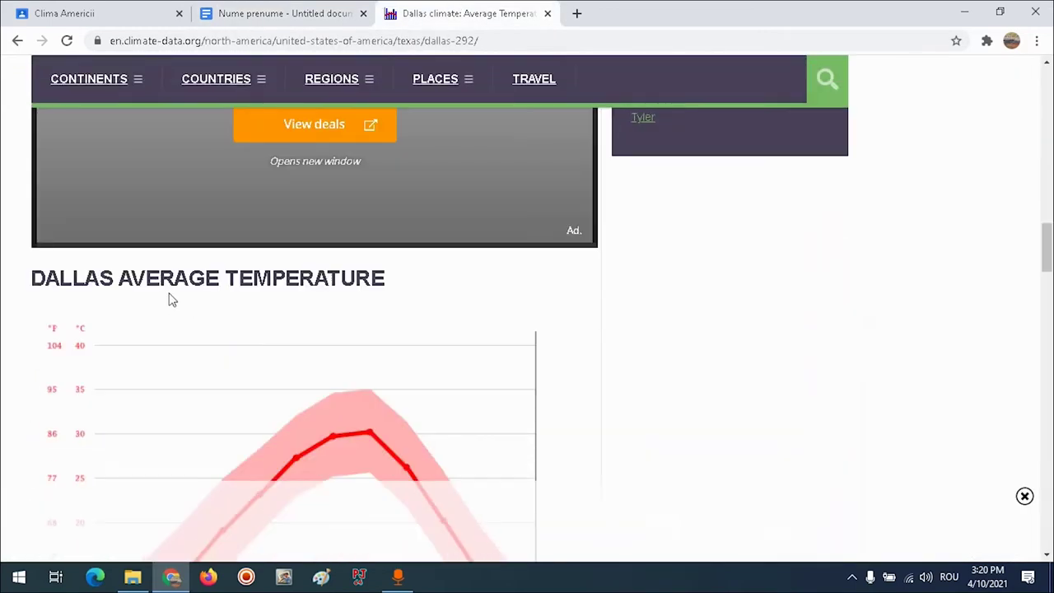
scroll(175, 297, "down", 7)
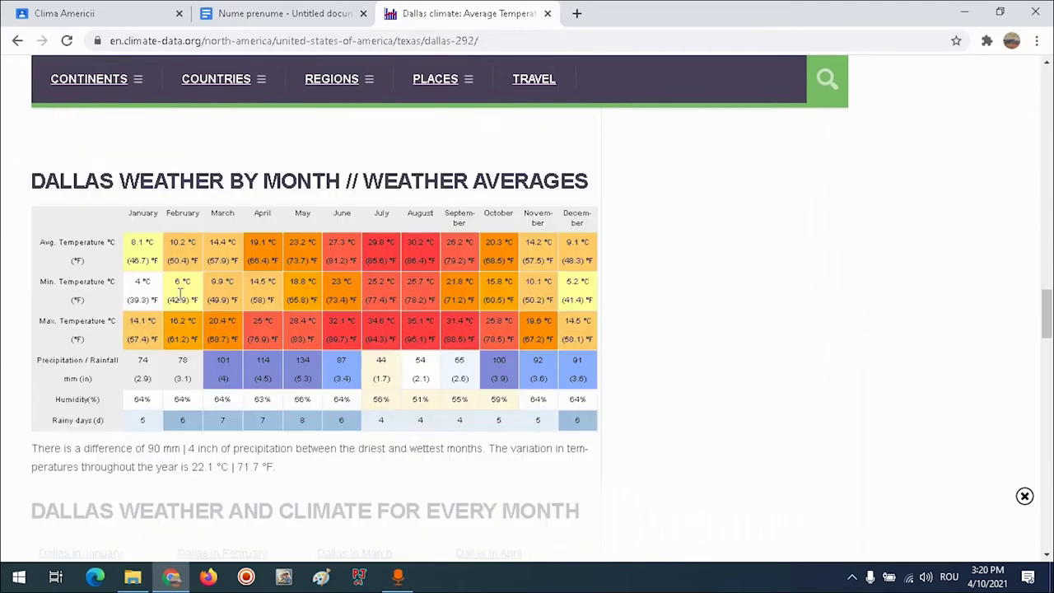
right_click(60, 218)
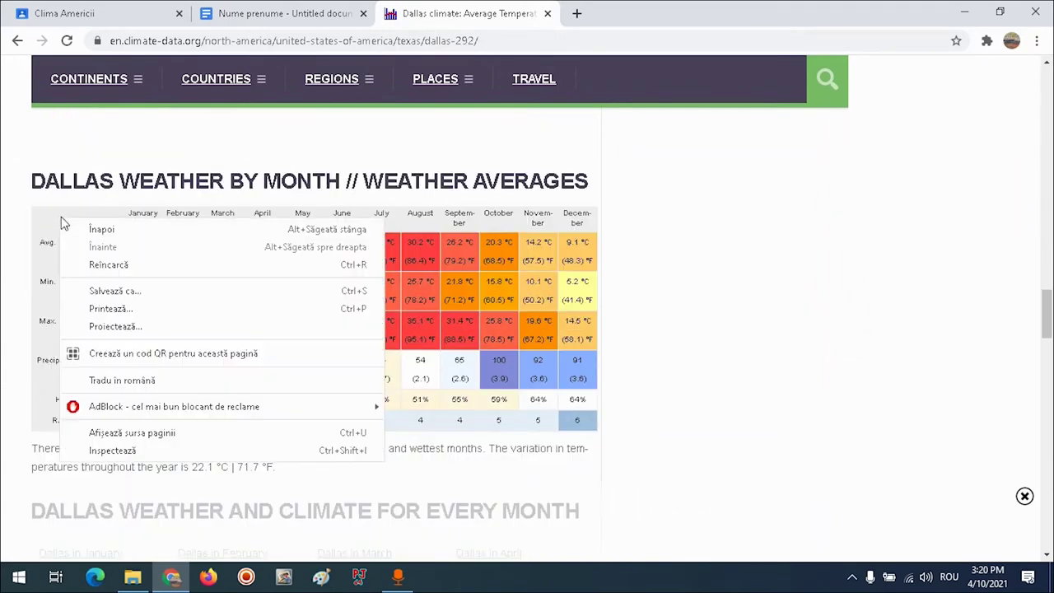
left_click(115, 381)
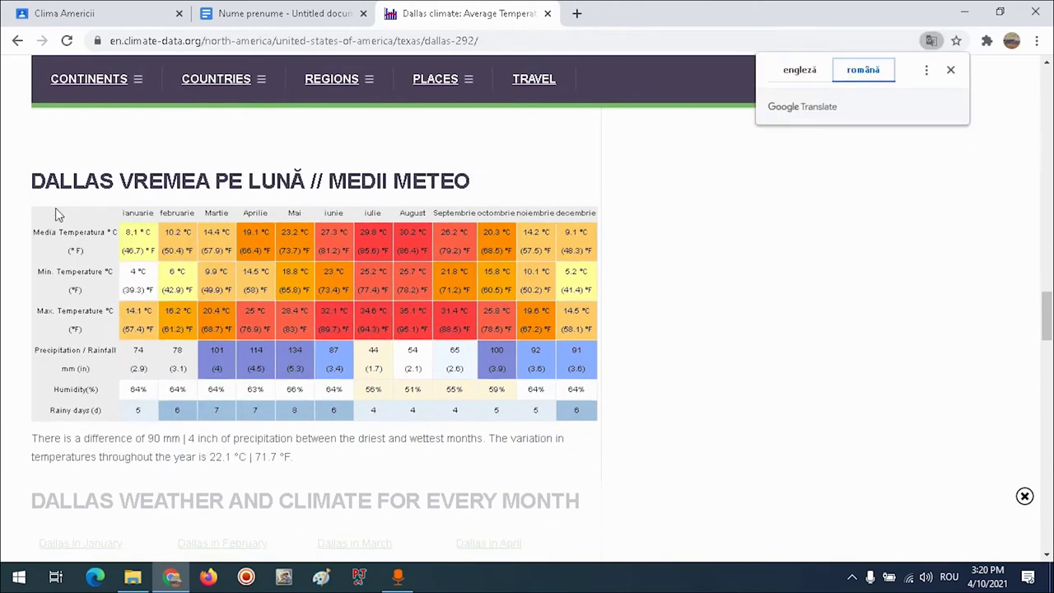
- Copy the whole translated Dallas weather averages table, from the month headings through the rainy days row
left_click_drag(35, 211, 581, 412)
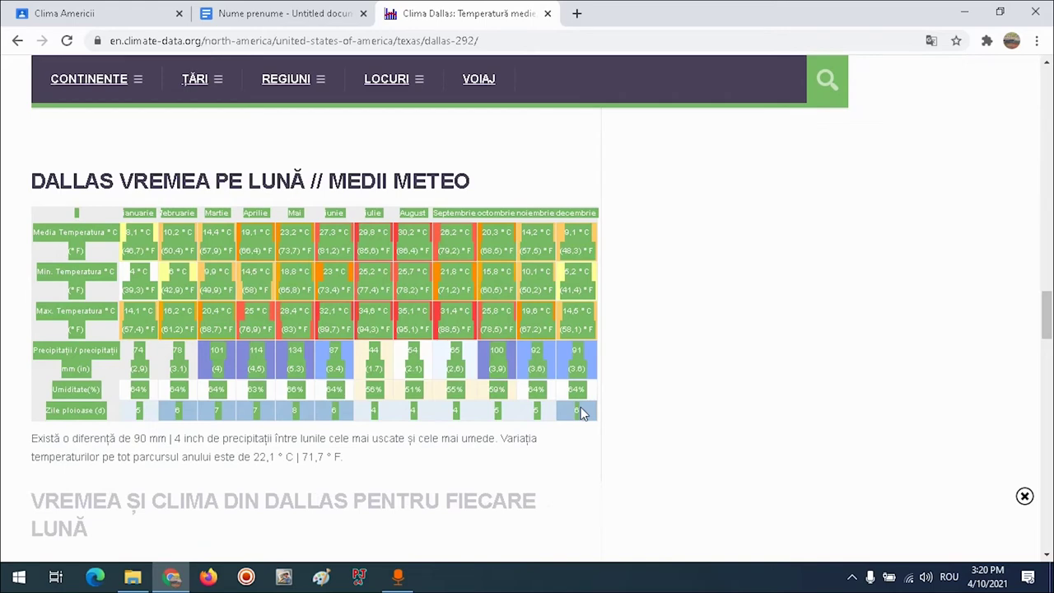
right_click(342, 245)
left_click(370, 256)
- Paste the translated Dallas weather averages table into the document under the Dallas heading, in place of the selected graph
left_click(278, 13)
scroll(428, 356, "down", 3)
scroll(333, 302, "up", 3)
scroll(324, 301, "down", 4)
scroll(340, 313, "up", 3)
scroll(402, 379, "down", 3)
scroll(430, 372, "up", 3)
scroll(610, 396, "down", 2)
scroll(689, 381, "up", 5)
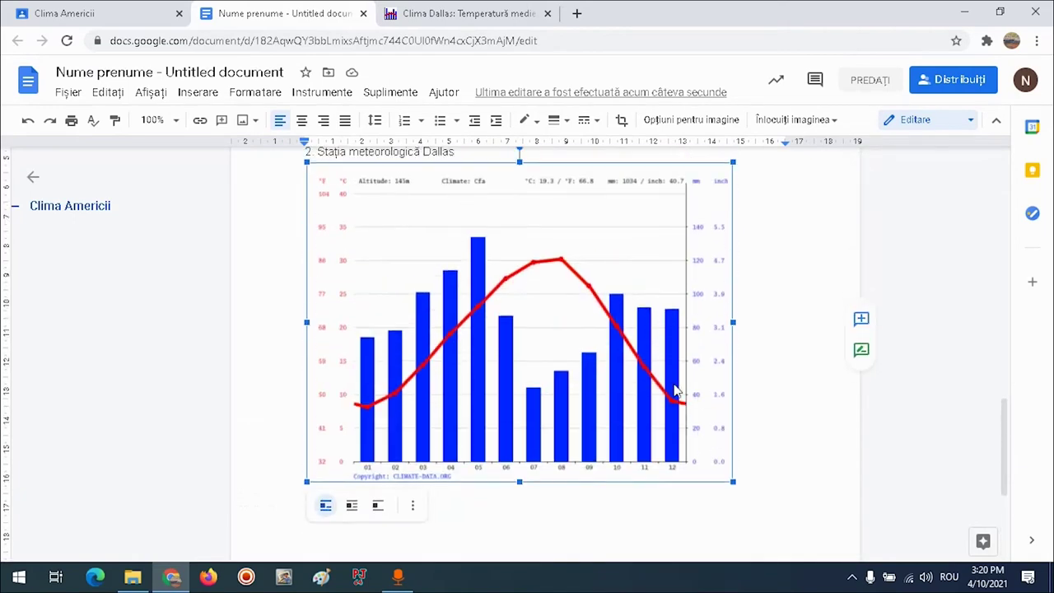
left_click(464, 386)
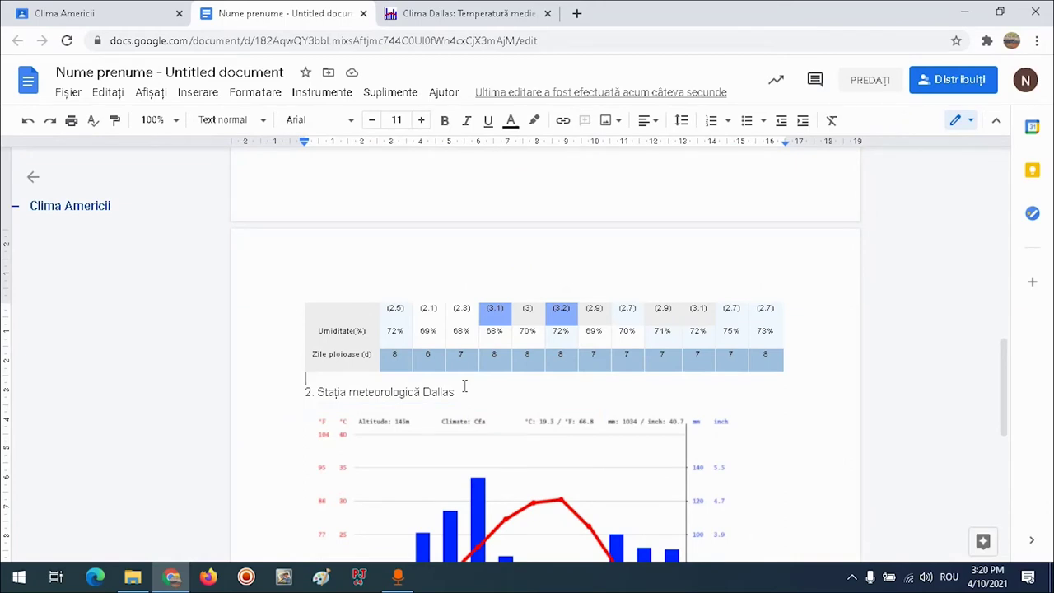
scroll(464, 385, "down", 2)
scroll(464, 385, "down", 3)
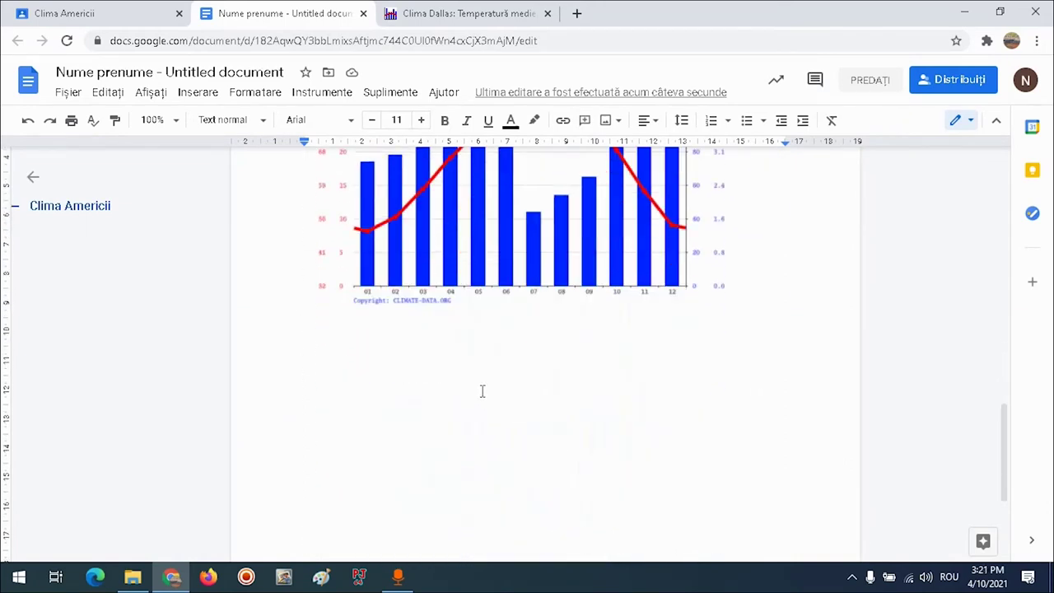
scroll(324, 316, "up", 2)
right_click(324, 316)
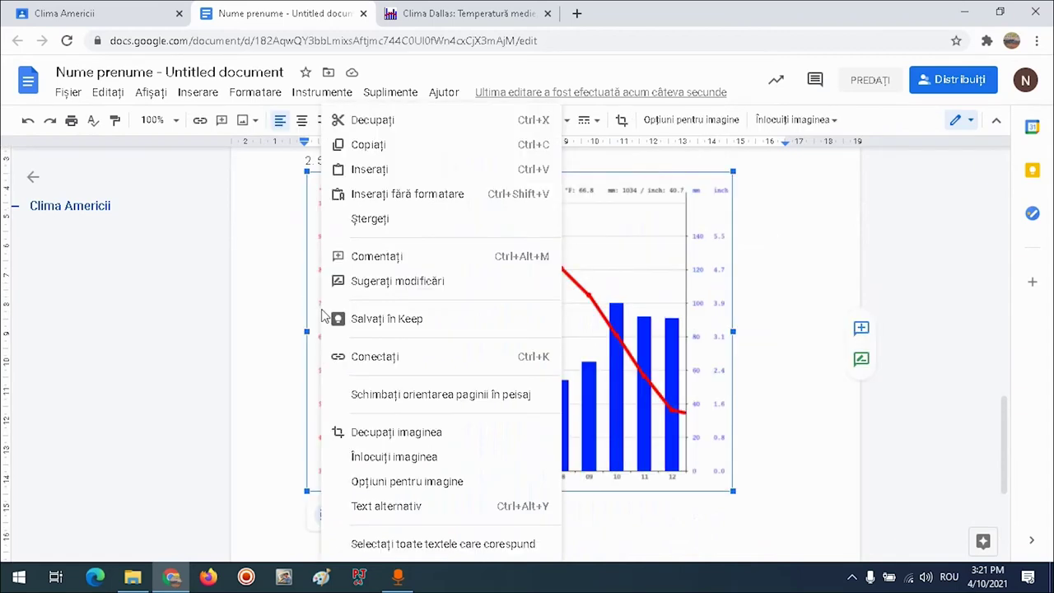
left_click(381, 169)
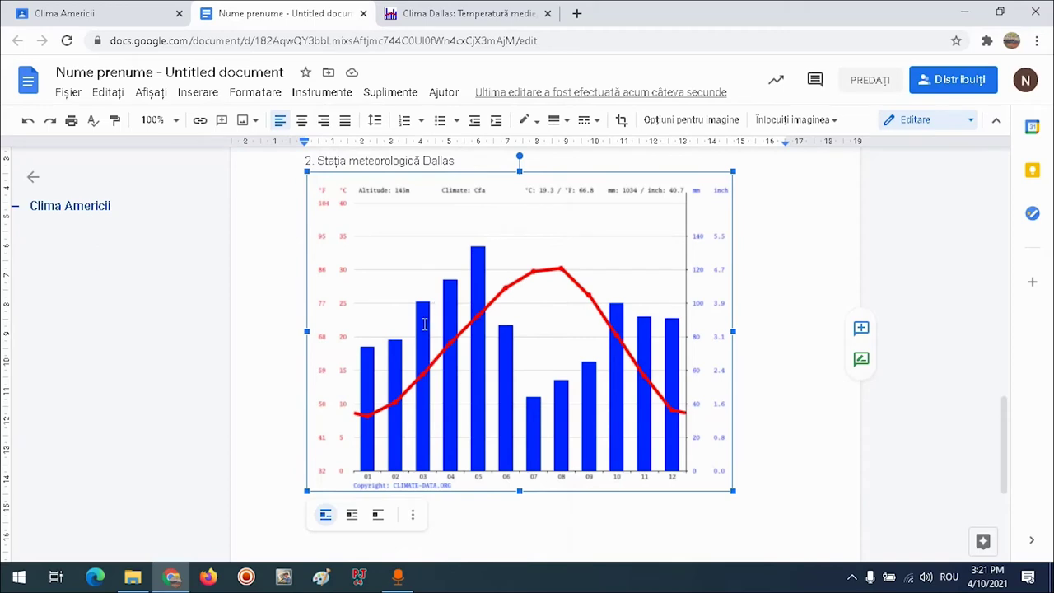
scroll(442, 325, "down", 1)
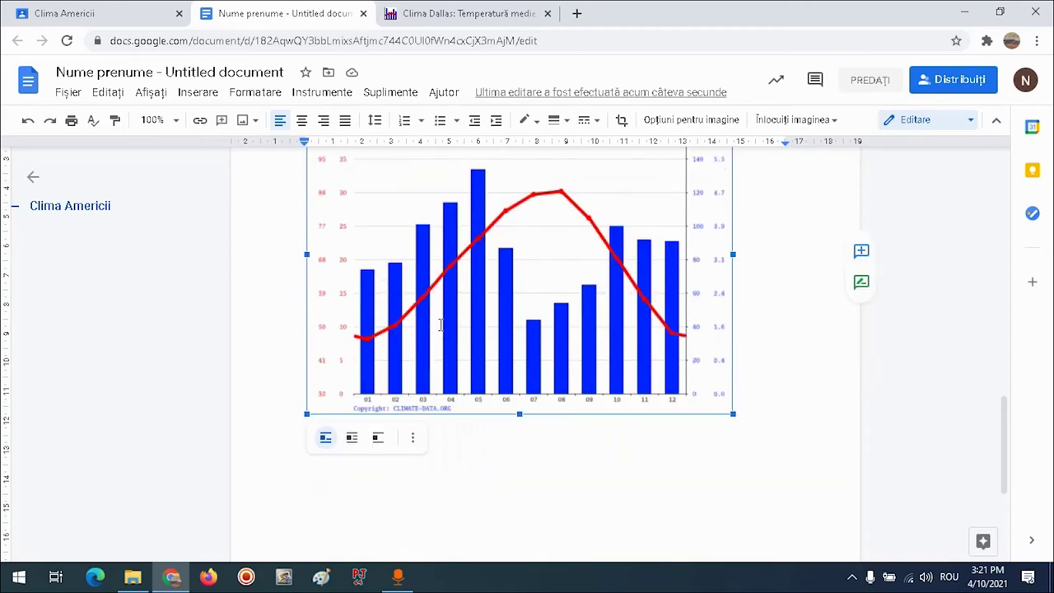
key("ctrl+v")
- Review the document from the Clima Americii title and Toronto entry through the Dallas heading and table
scroll(491, 372, "up", 2)
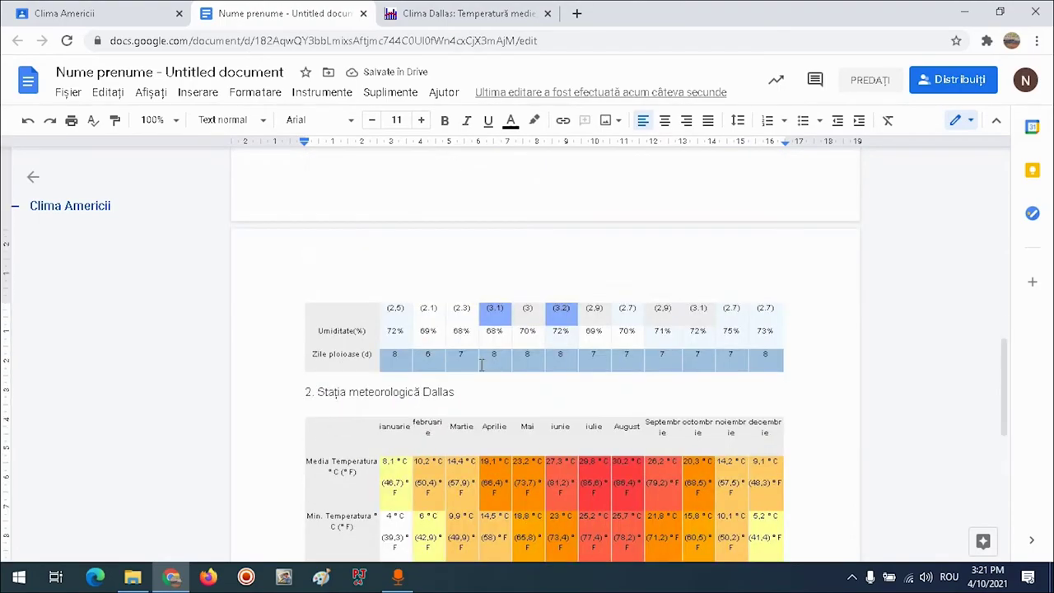
scroll(482, 365, "up", 5)
scroll(481, 365, "down", 9)
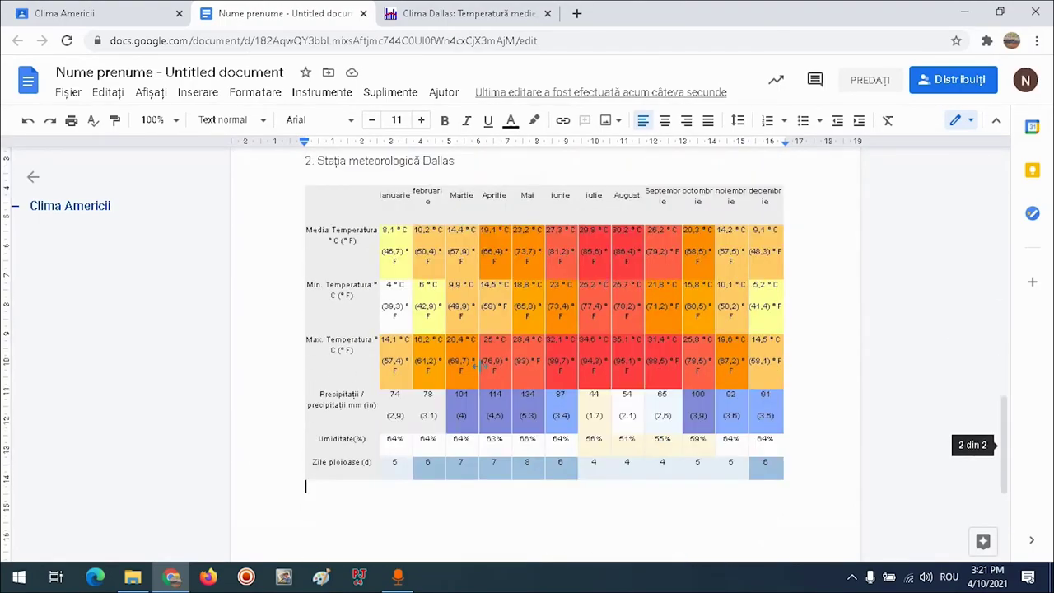
scroll(480, 364, "up", 10)
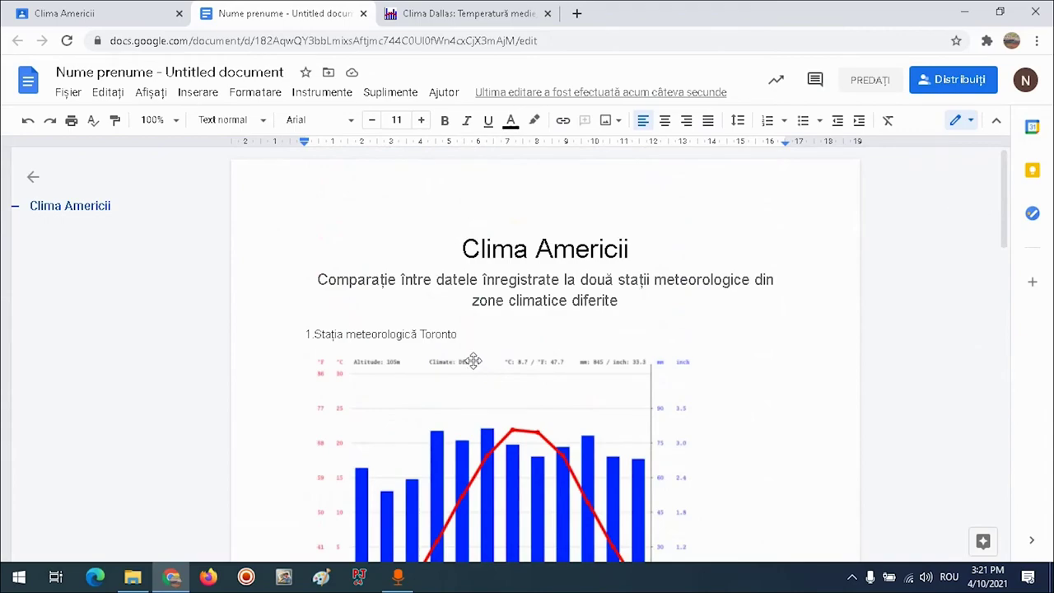
scroll(473, 360, "down", 13)
scroll(474, 359, "up", 3)
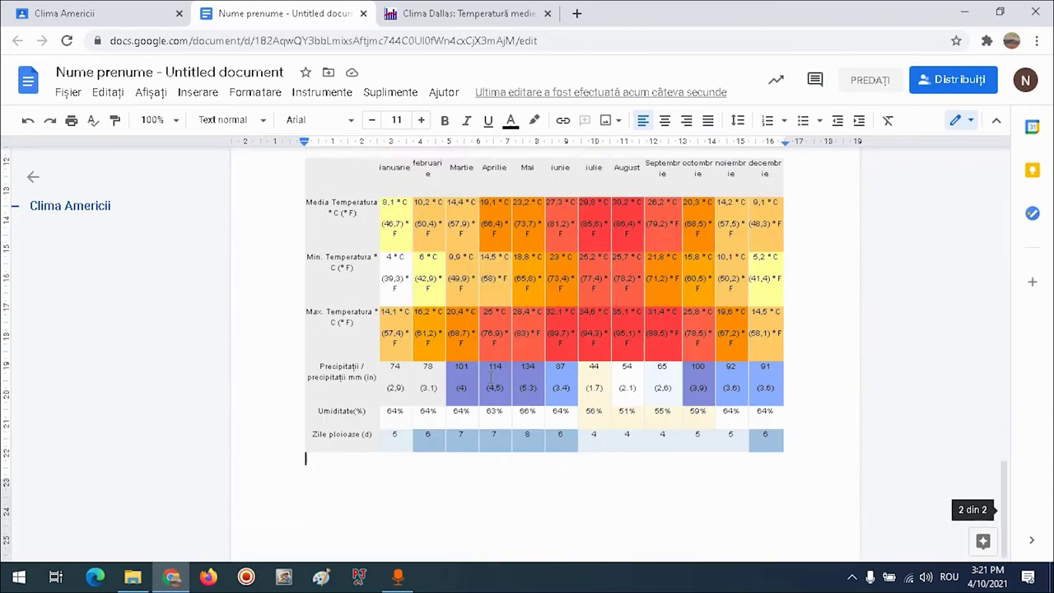
scroll(492, 377, "up", 7)
scroll(492, 376, "down", 6)
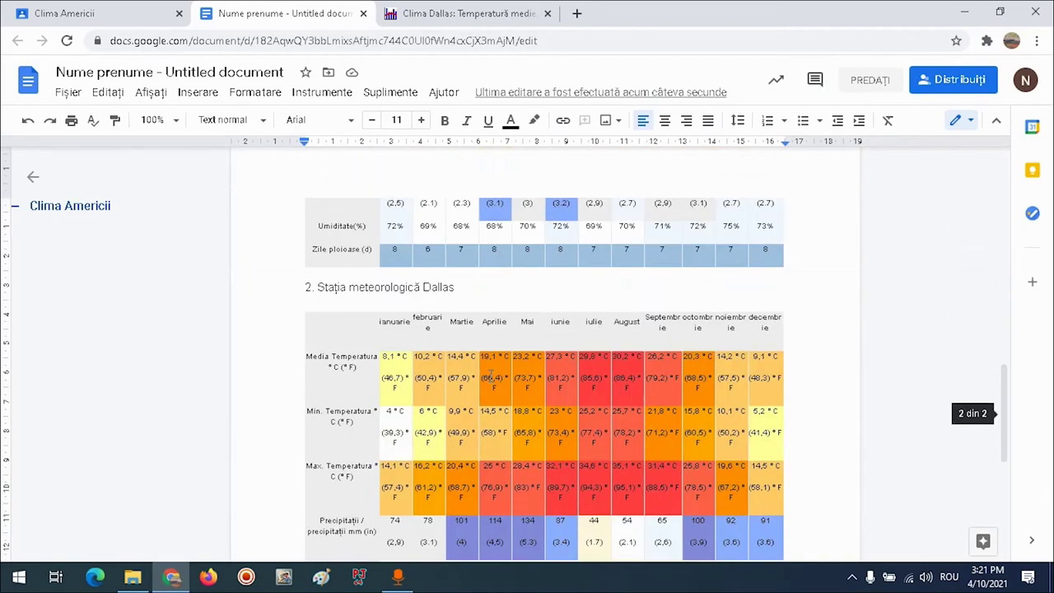
scroll(491, 376, "up", 1)
scroll(491, 376, "down", 3)
scroll(429, 290, "up", 2)
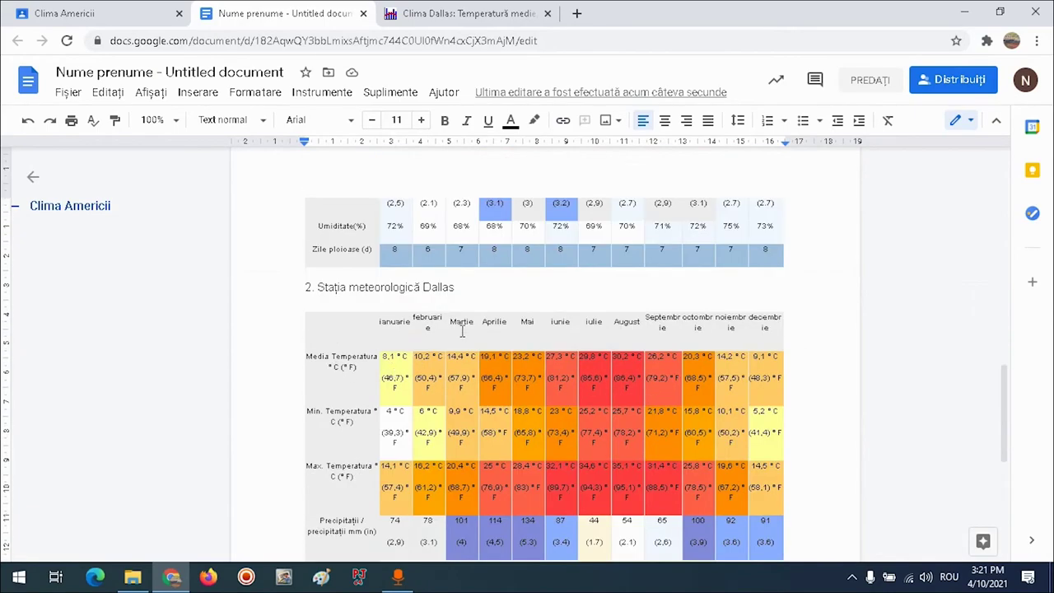
- Return to the translated Dallas climate page and copy its monthly climate graph image again
left_click(462, 13)
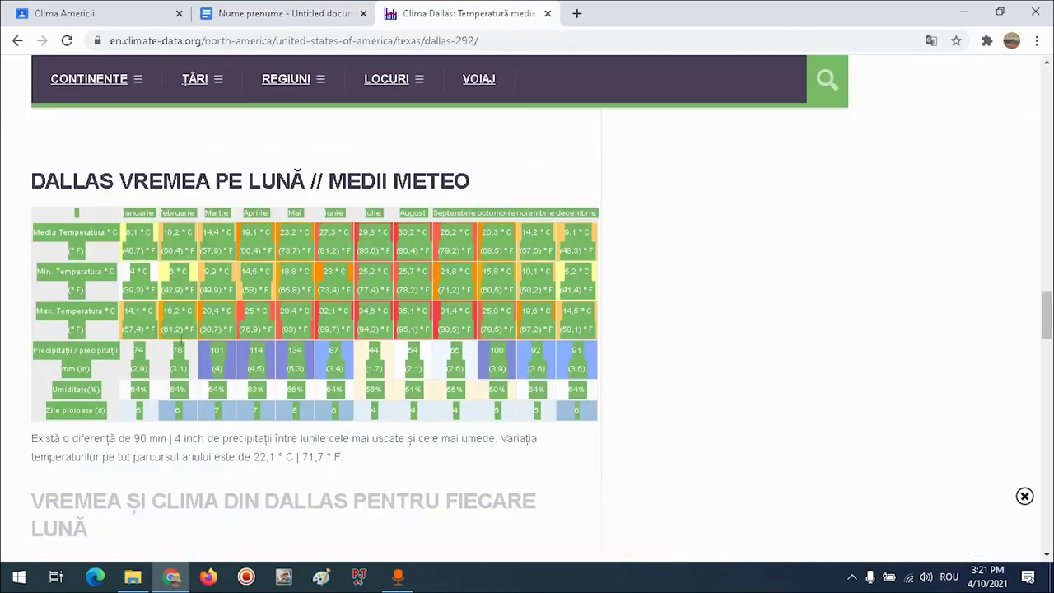
scroll(207, 445, "up", 8)
scroll(289, 432, "up", 10)
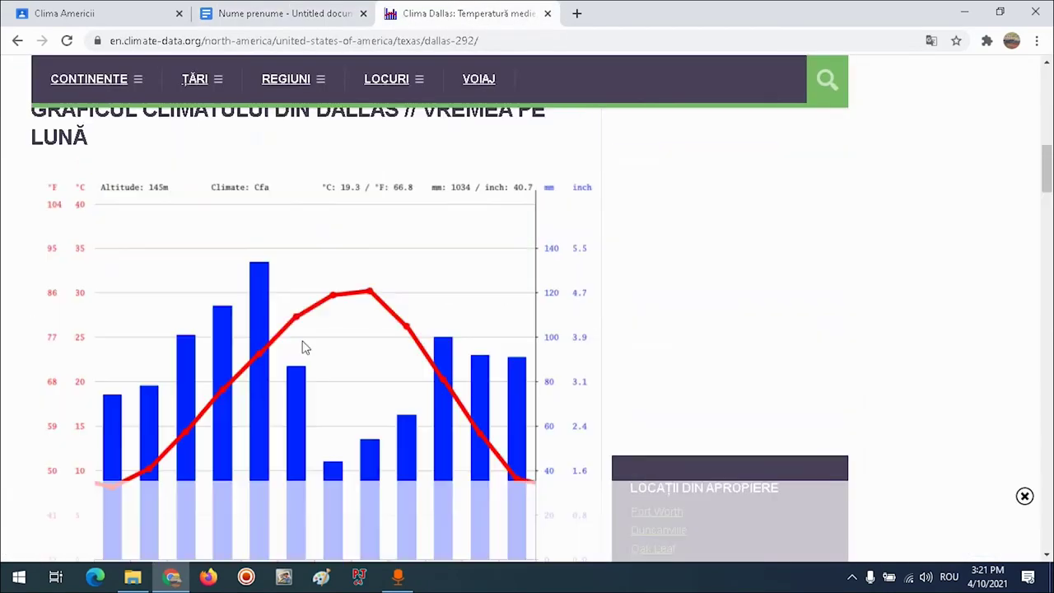
right_click(307, 368)
left_click(349, 409)
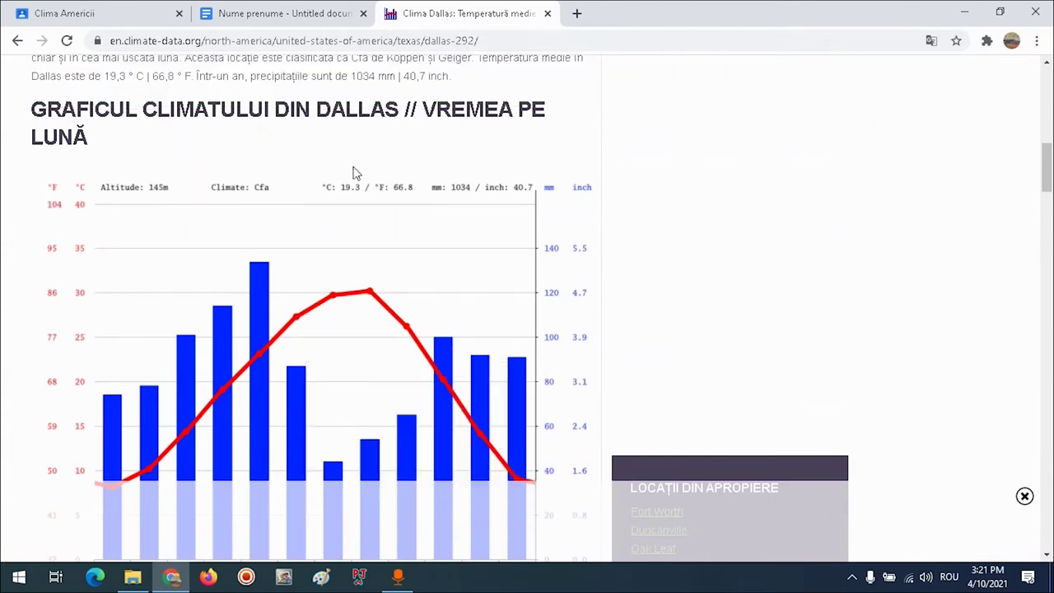
- Paste the copied Dallas climate graph into the document on a new line between the Dallas heading and its weather table
left_click(284, 14)
left_click(471, 287)
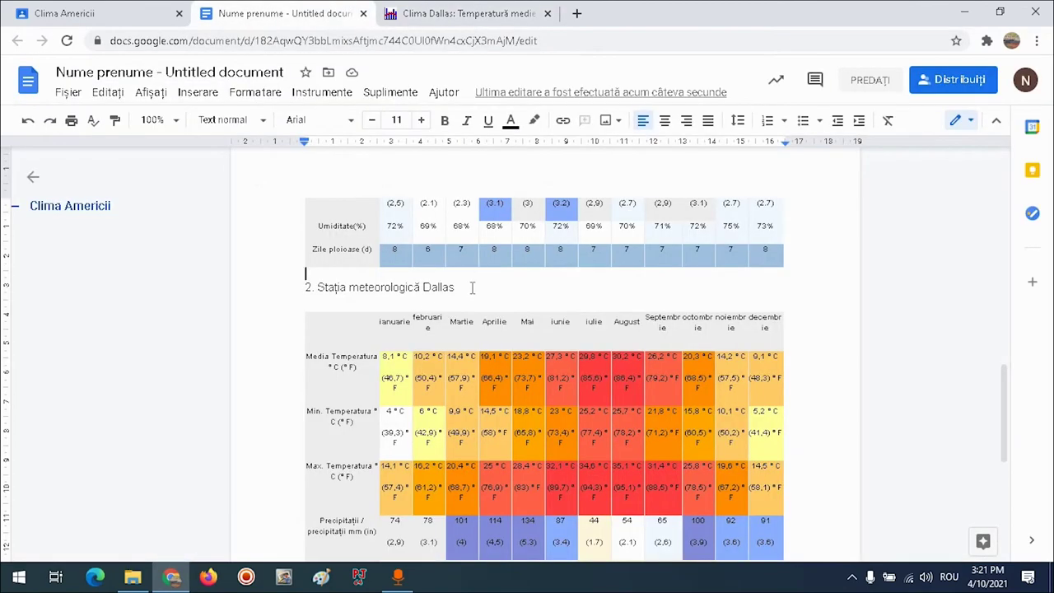
key("Return")
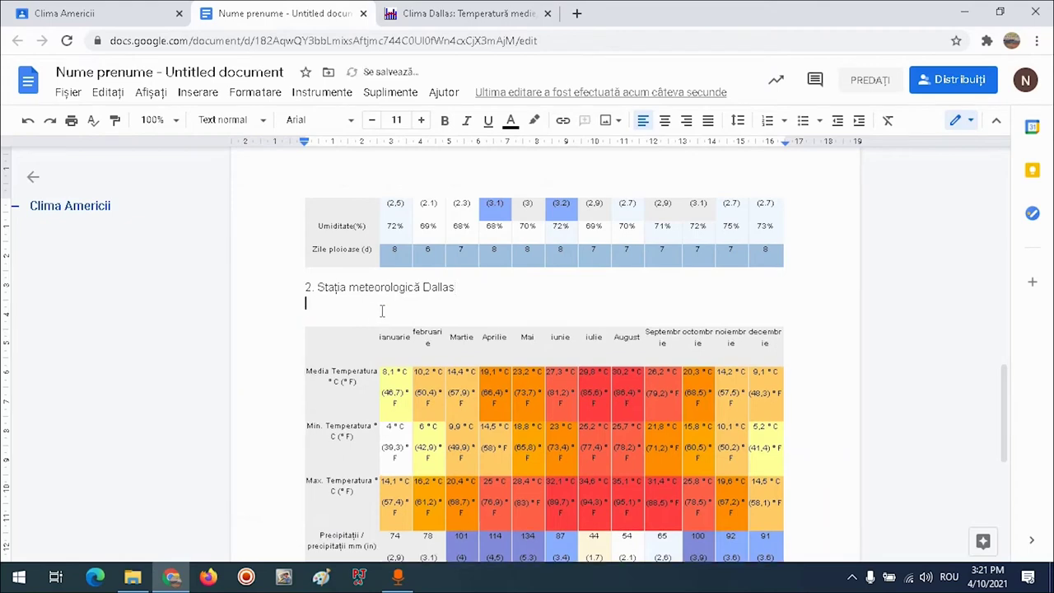
right_click(336, 303)
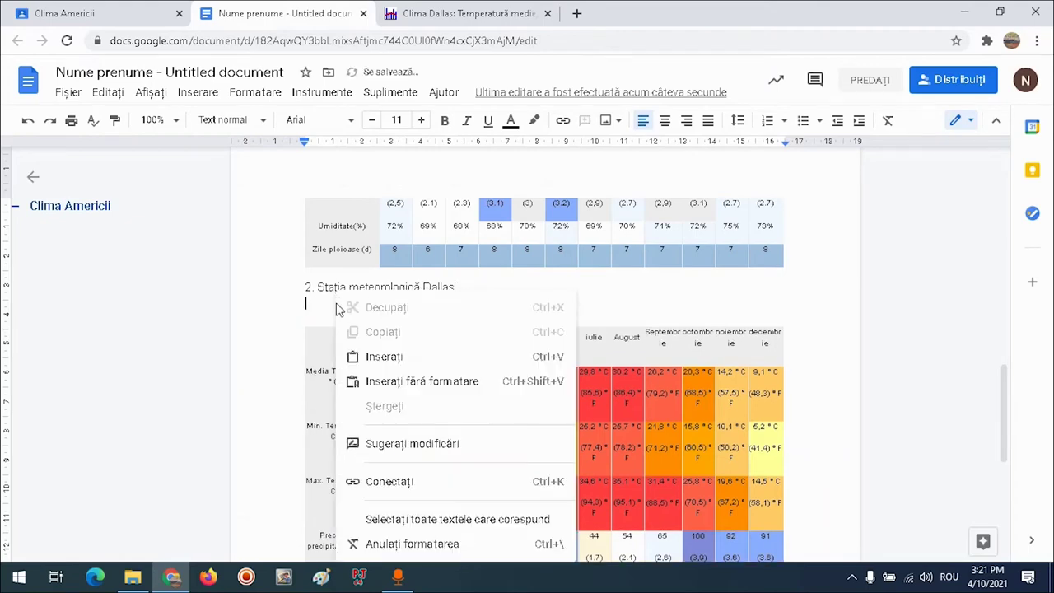
left_click(365, 351)
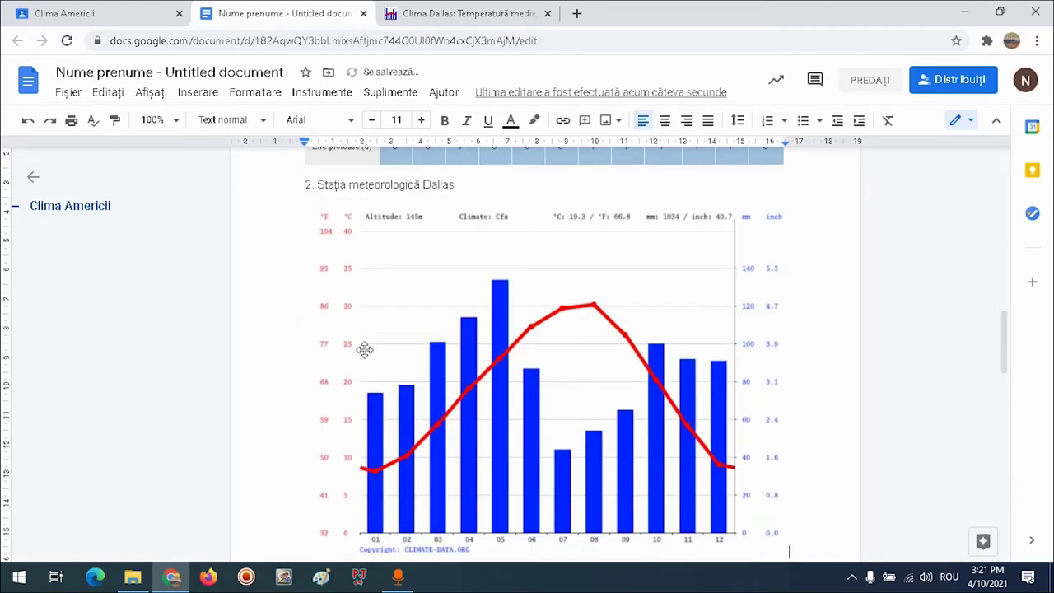
- Examine the Toronto and Dallas climate graphs and tables in the document to compare temperatures and precipitation at the two stations
scroll(396, 354, "down", 6)
scroll(454, 372, "down", 3)
scroll(453, 372, "up", 8)
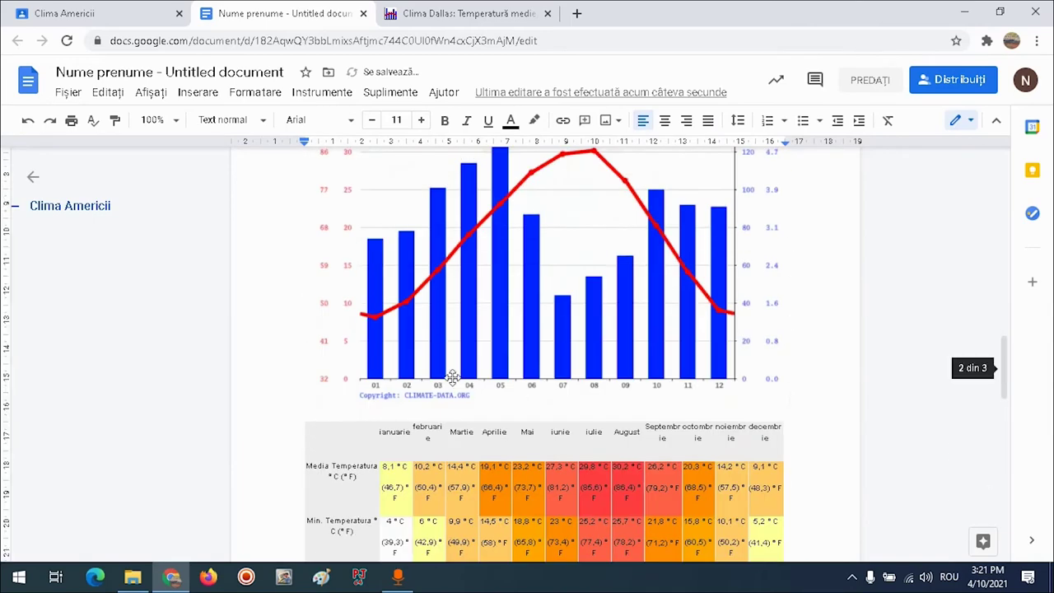
scroll(453, 378, "down", 2)
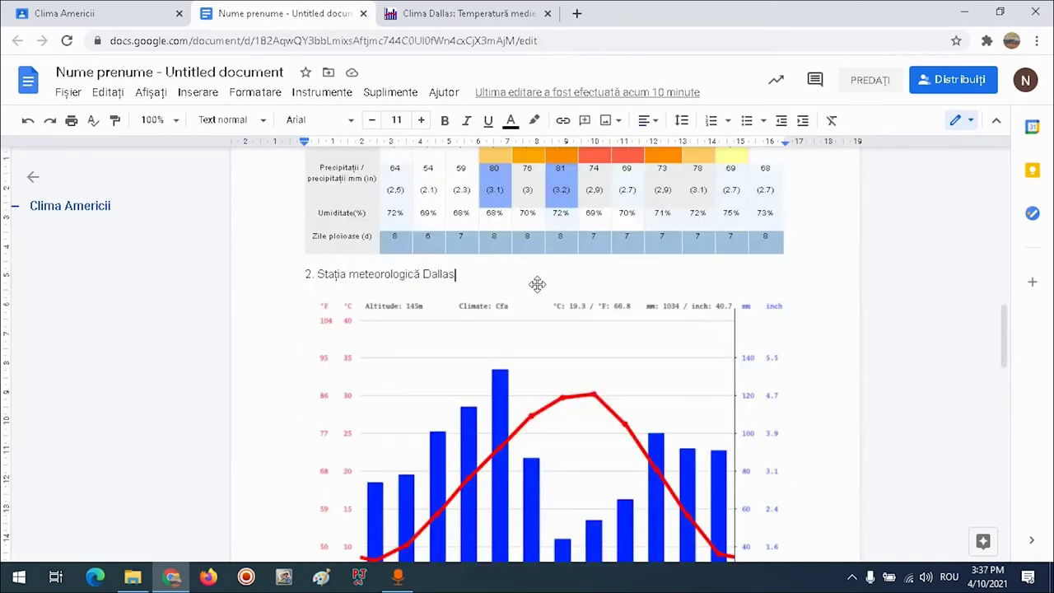
scroll(548, 292, "up", 5)
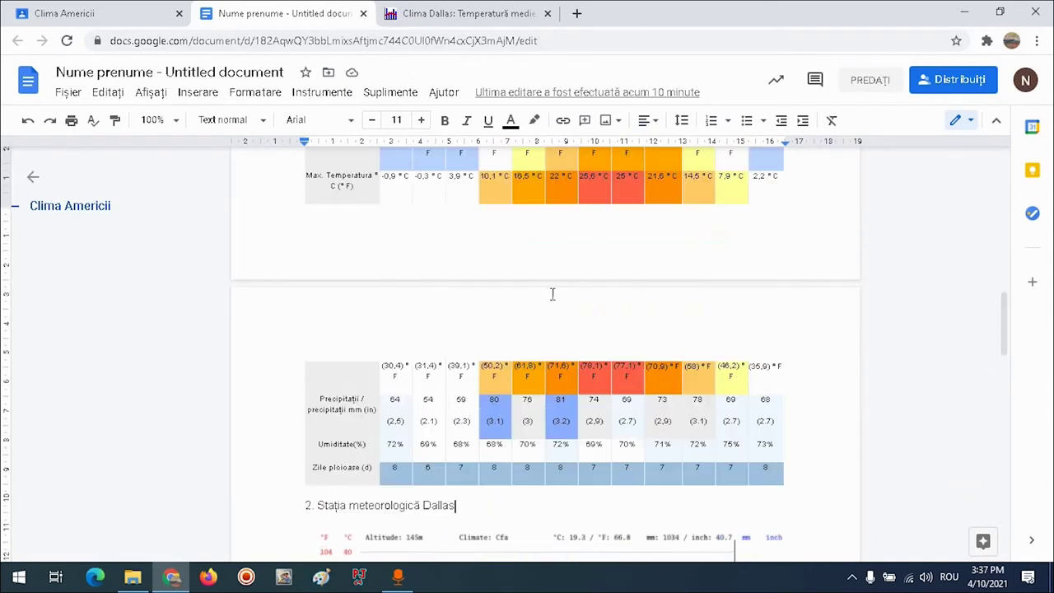
scroll(572, 305, "up", 10)
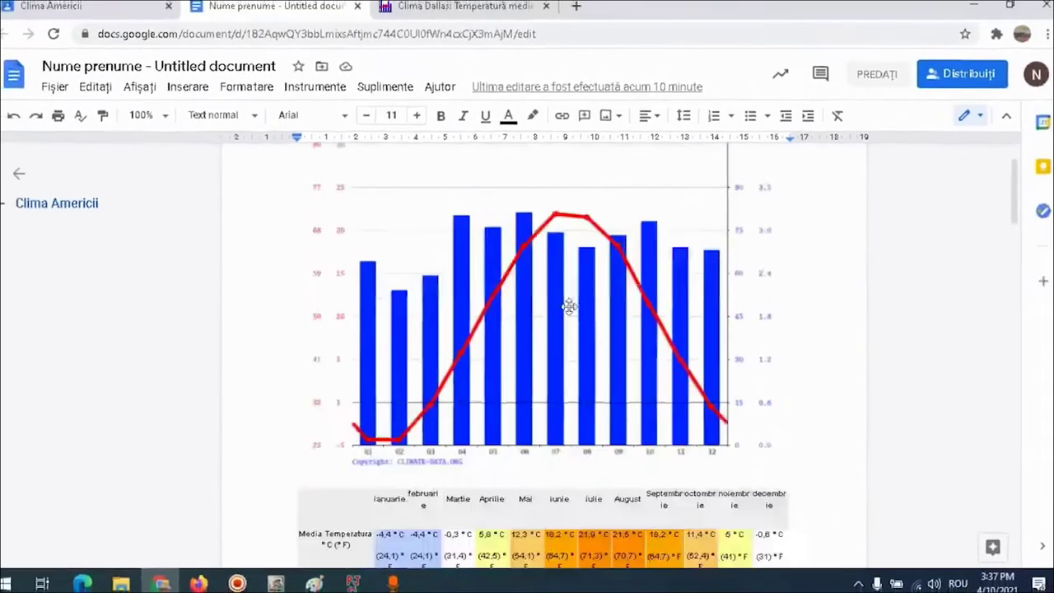
scroll(527, 296, "down", 10)
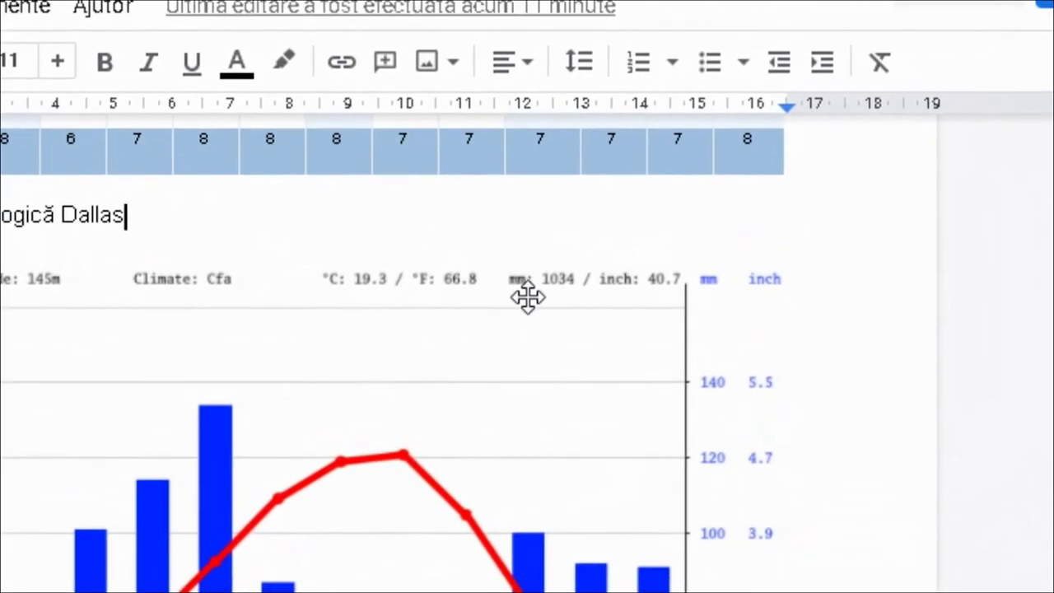
scroll(649, 246, "up", 15)
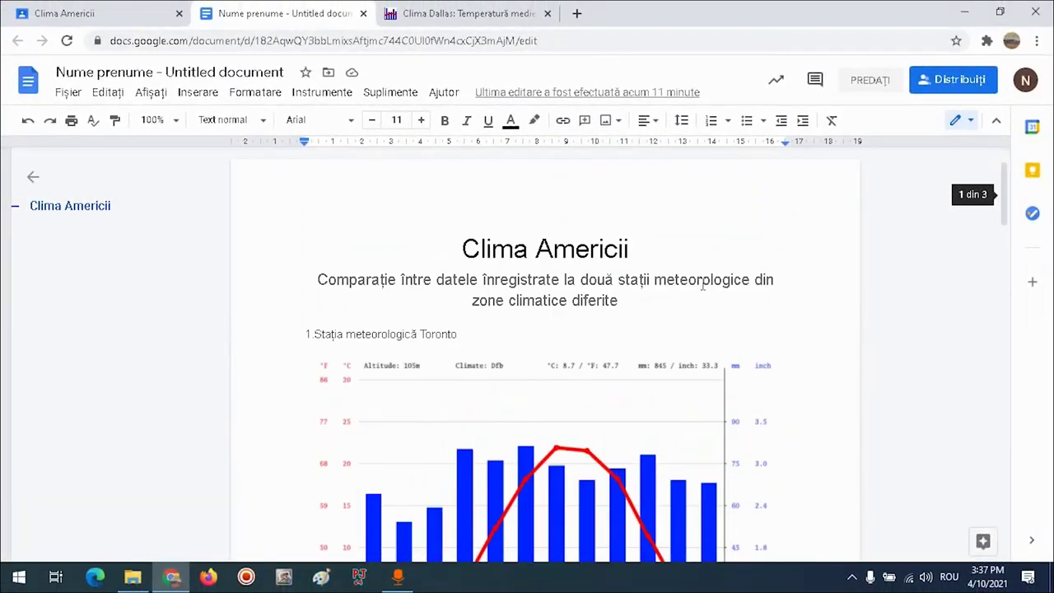
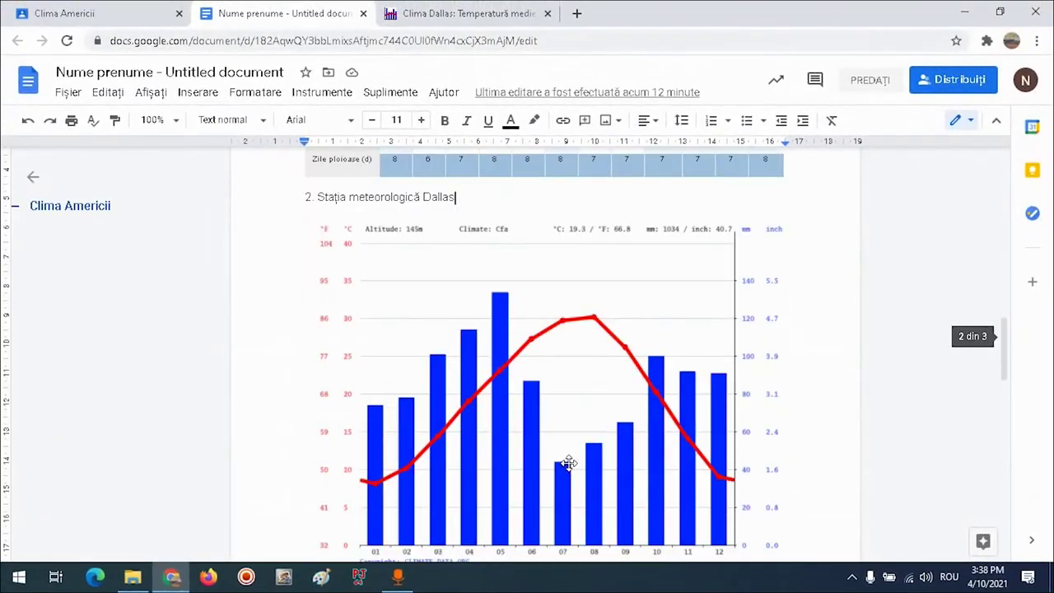
scroll(568, 464, "down", 10)
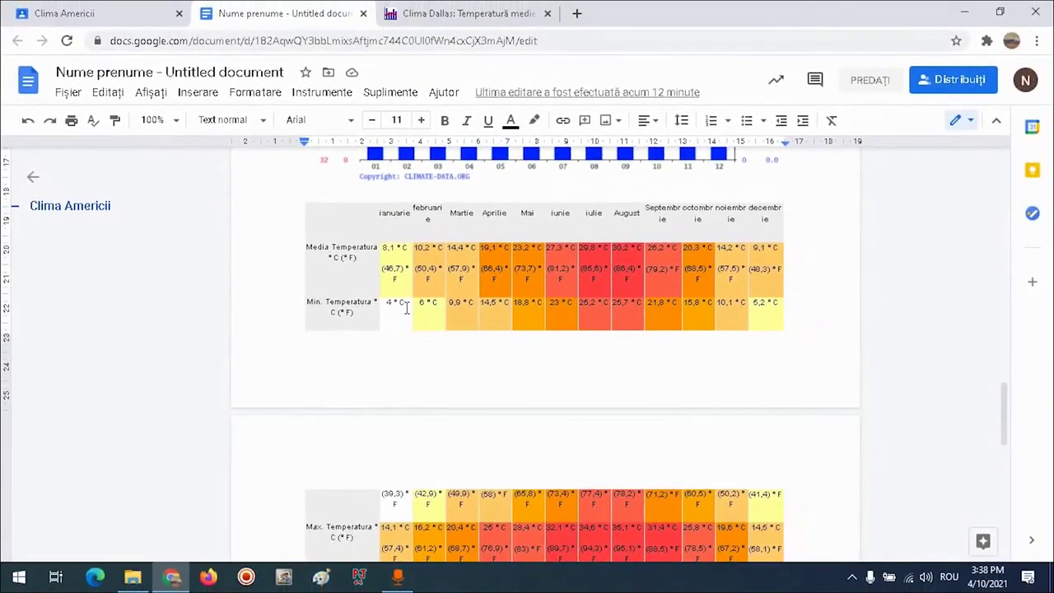
- Check the Clima Americii assignment's comparison criteria against the Dallas table's temperature, precipitation, humidity and rainy days rows, ending on the assignment page
left_click(94, 12)
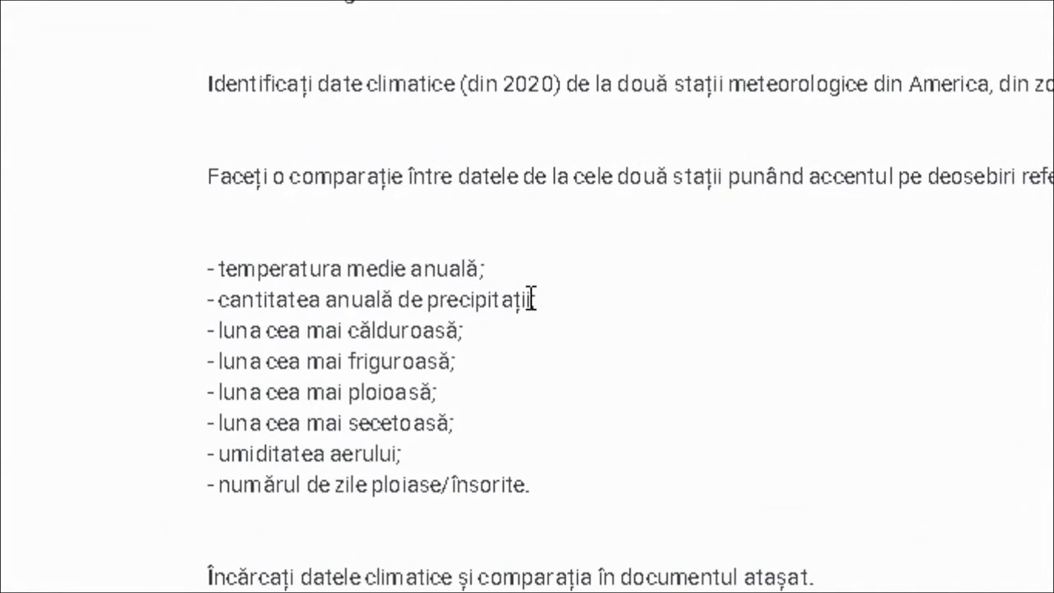
left_click(306, 12)
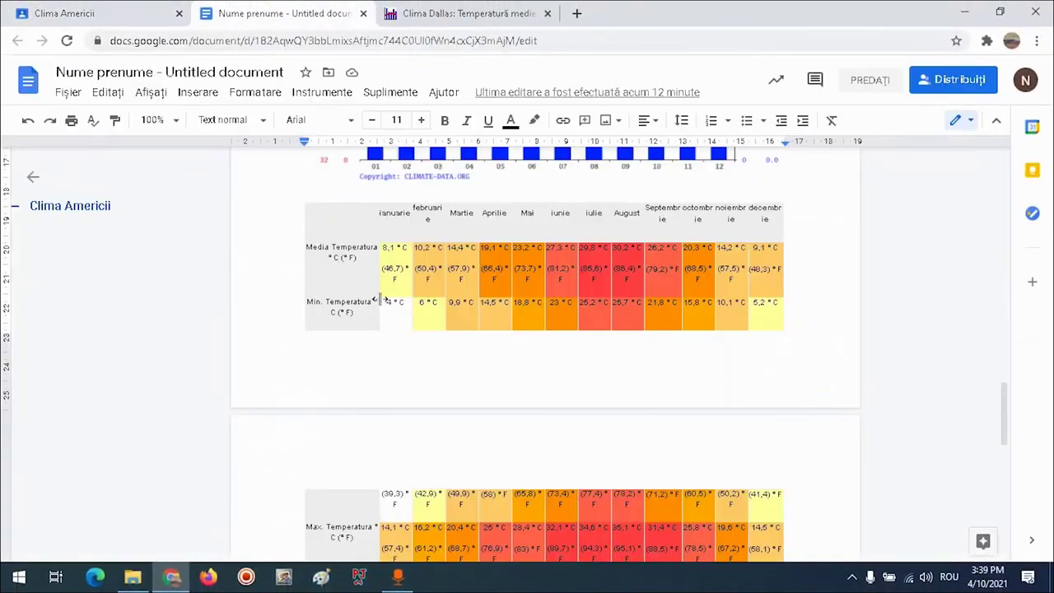
scroll(380, 302, "down", 3)
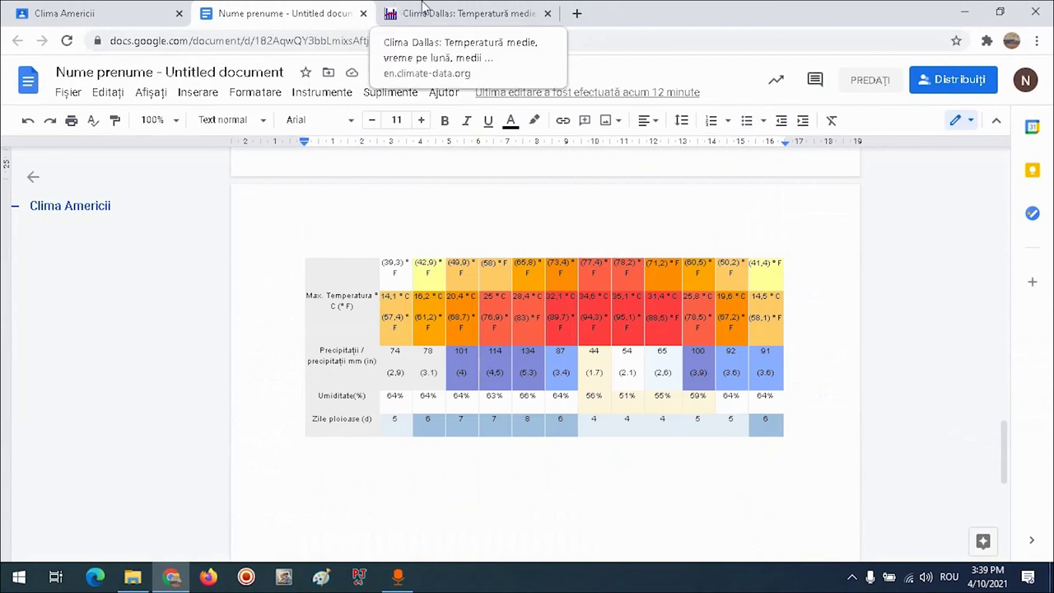
scroll(392, 398, "up", 1)
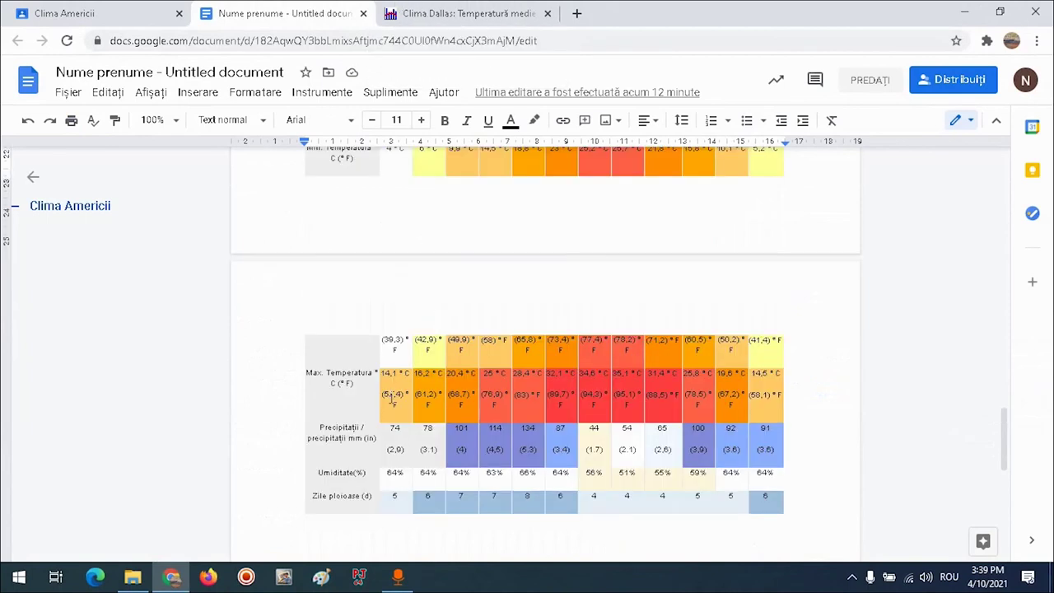
left_click(346, 436)
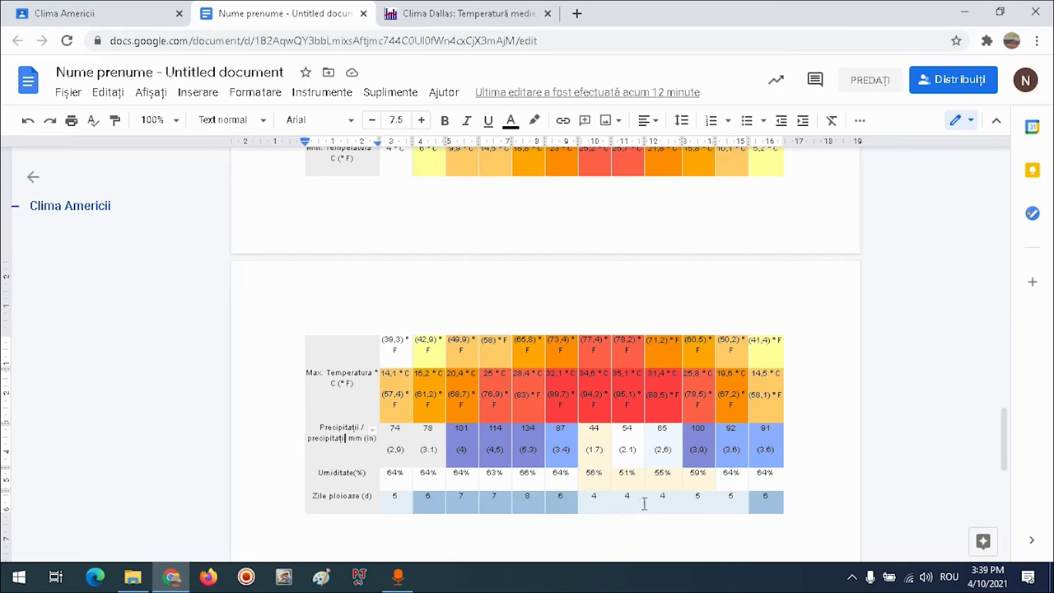
scroll(729, 498, "up", 7)
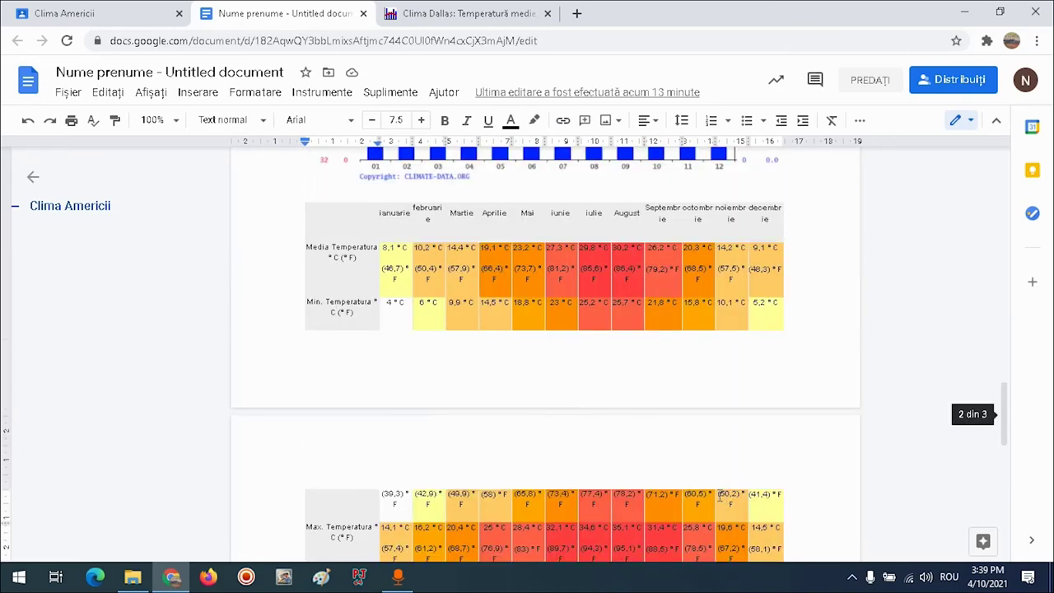
left_click(139, 7)
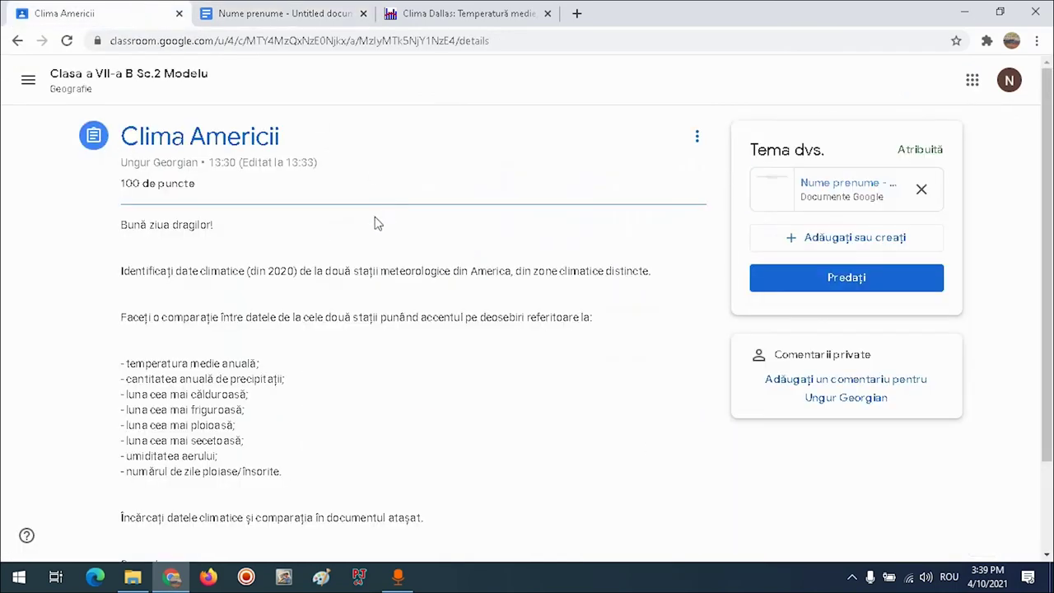